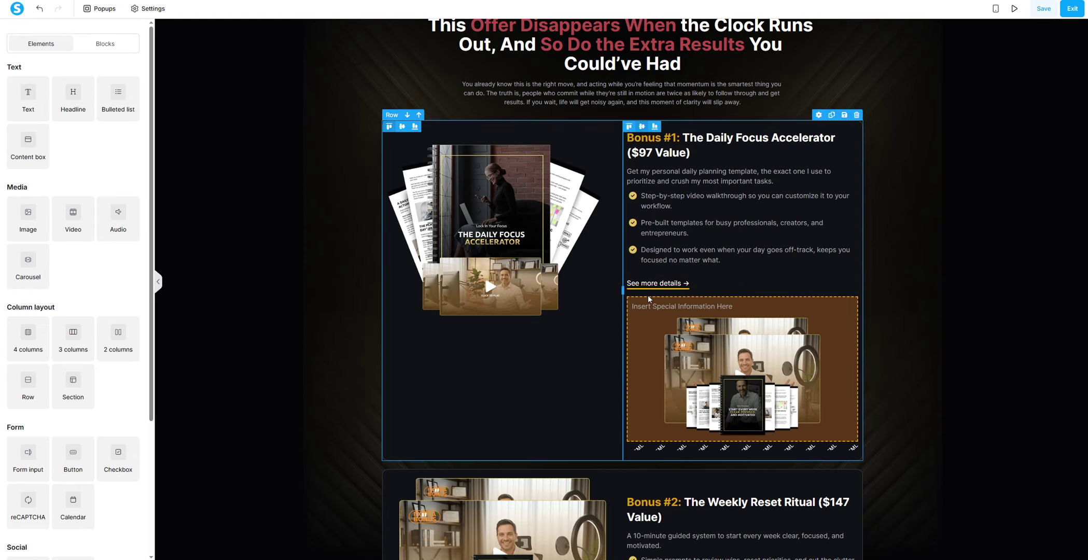
pyautogui.click(650, 306)
pyautogui.click(704, 362)
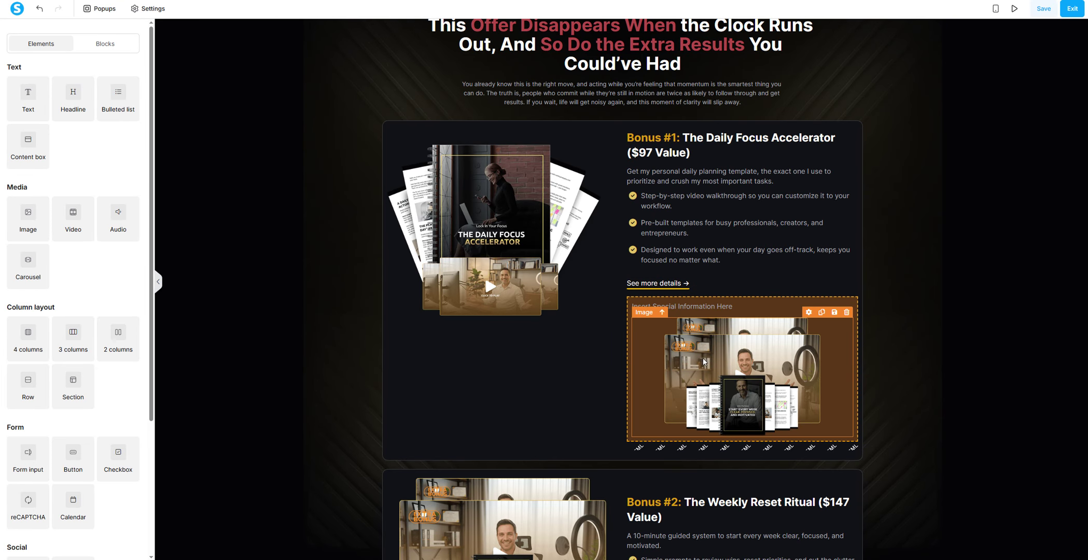
pyautogui.click(721, 309)
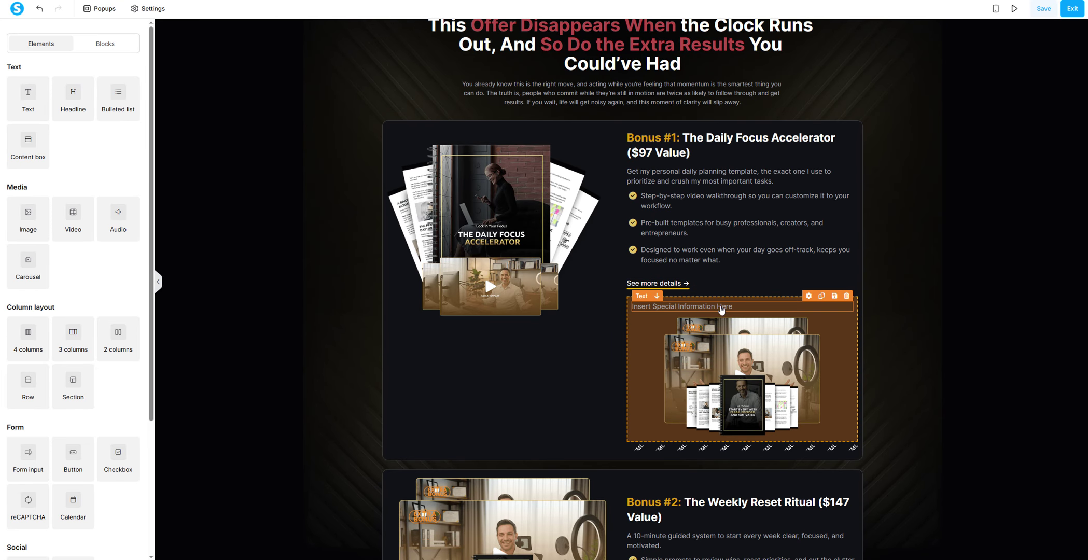
pyautogui.click(682, 449)
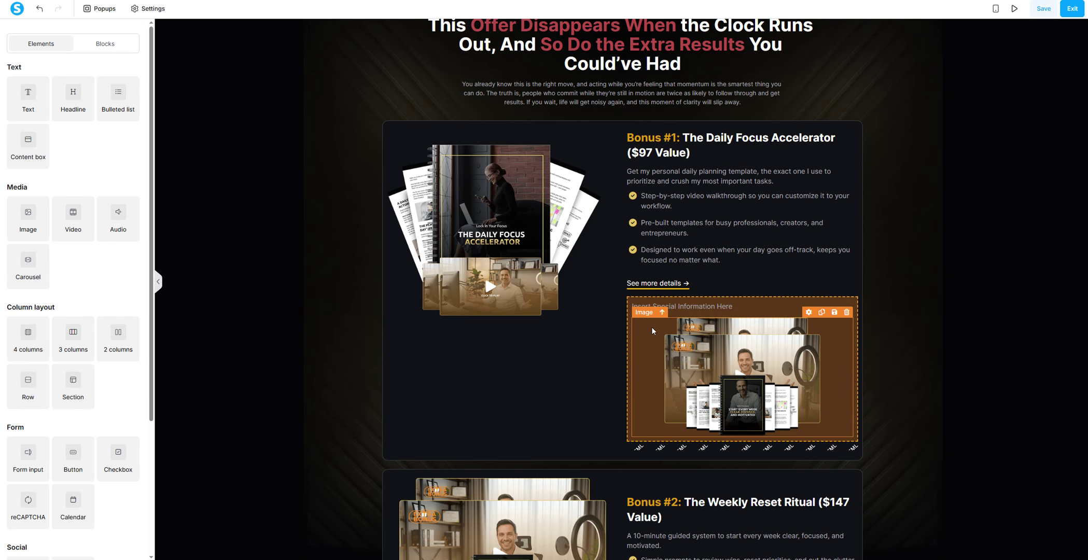
# Add an empty row below the bullet list in the Bonus #2 text column and insert a button directly above that row
pyautogui.scroll(-4, 652, 448)
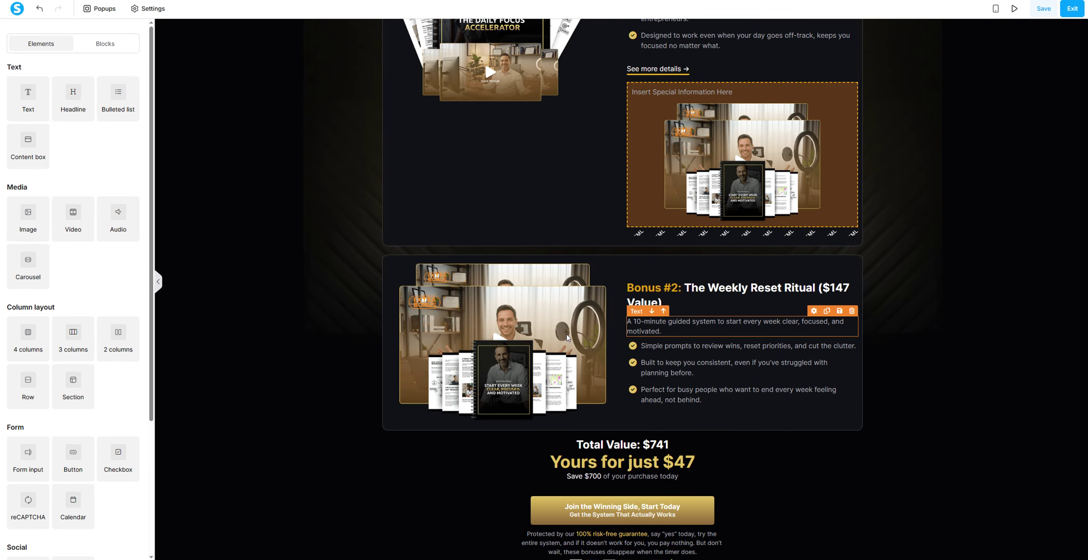
pyautogui.moveTo(28, 384); pyautogui.dragTo(670, 395)
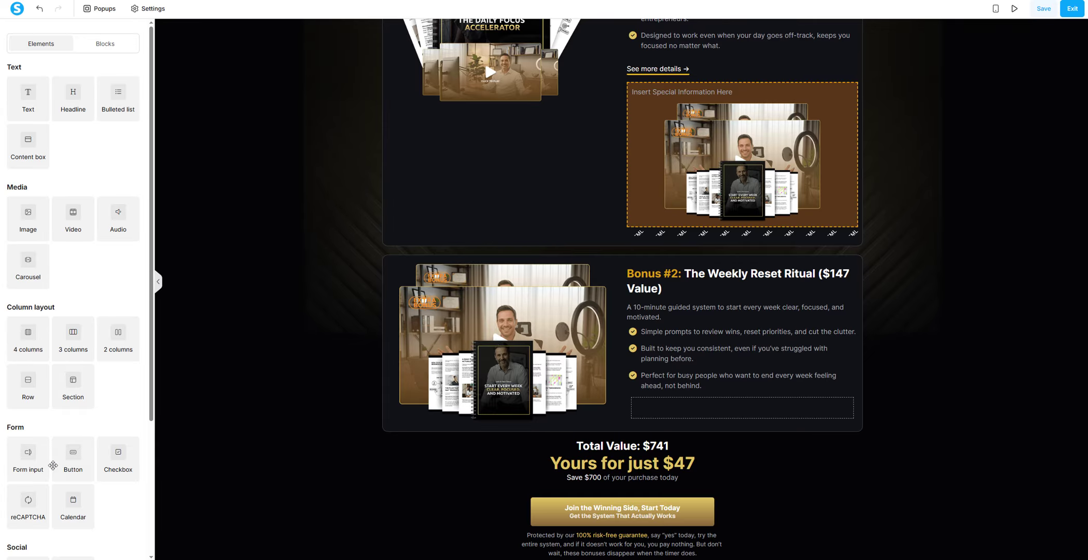
pyautogui.moveTo(53, 465); pyautogui.dragTo(684, 395)
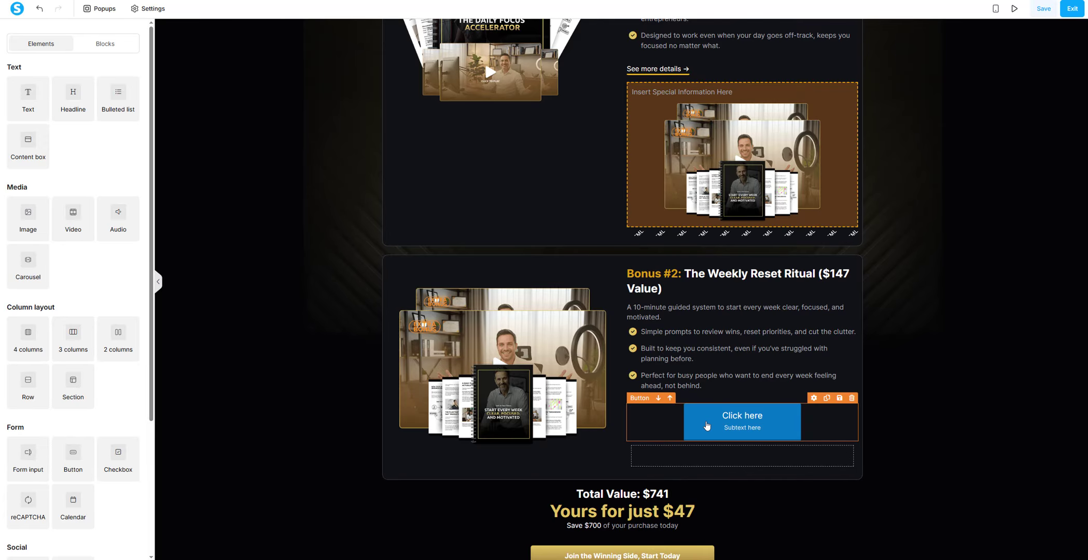
# Add a Raw HTML element beneath the empty row in the Bonus #2 text column
pyautogui.scroll(-1, 705, 423)
pyautogui.scroll(-4, 61, 431)
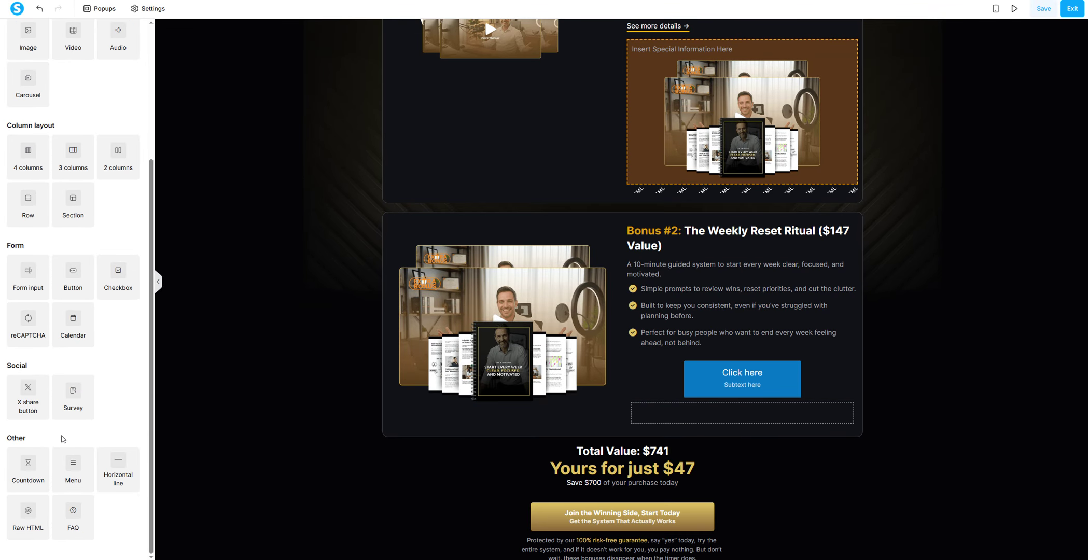
pyautogui.moveTo(28, 516); pyautogui.dragTo(722, 424)
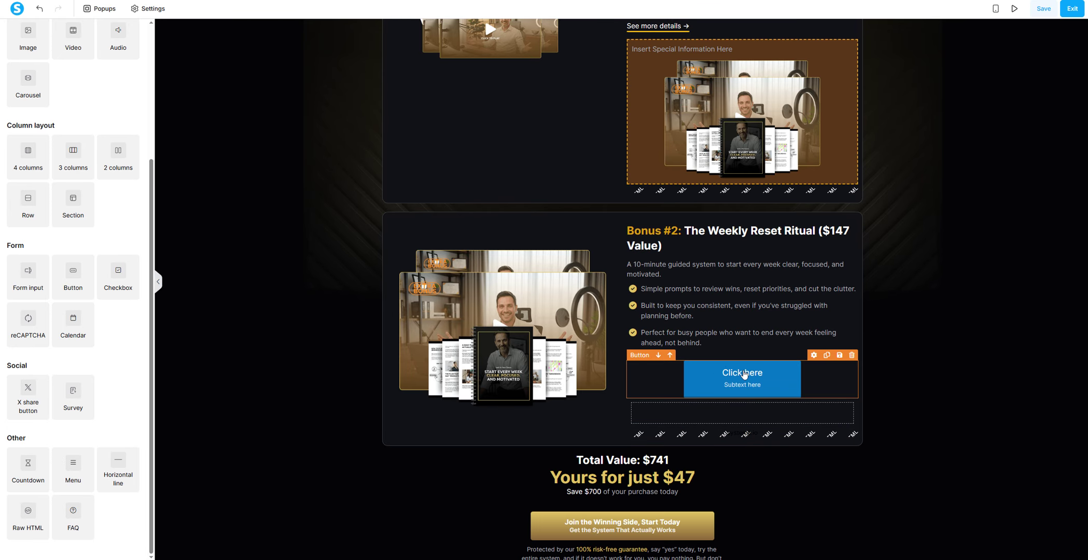
# Set the new Bonus #2 button's horizontal padding to 0 and its top margin to 10
pyautogui.scroll(5, 744, 375)
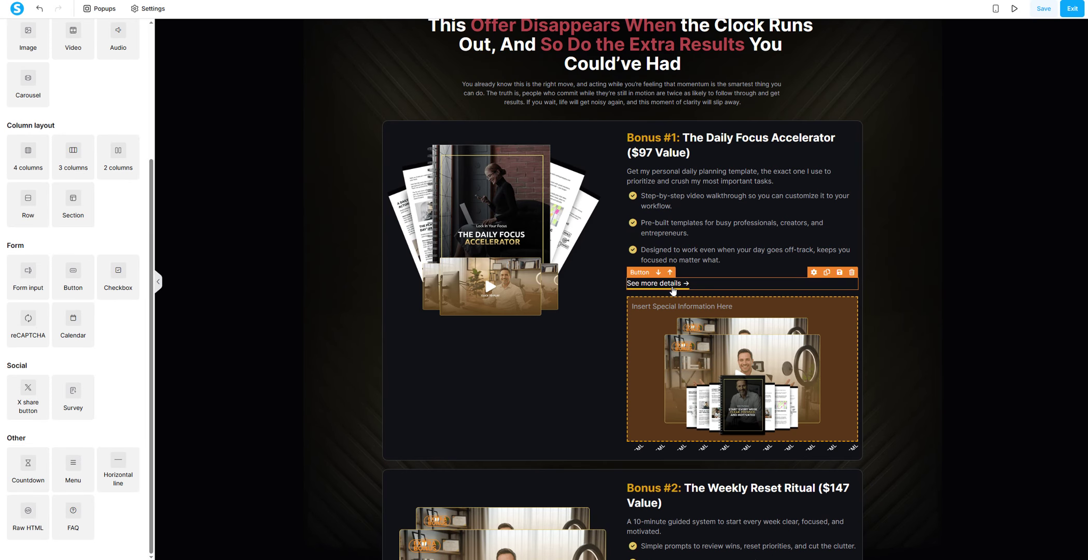
pyautogui.scroll(-6, 744, 324)
pyautogui.click(737, 333)
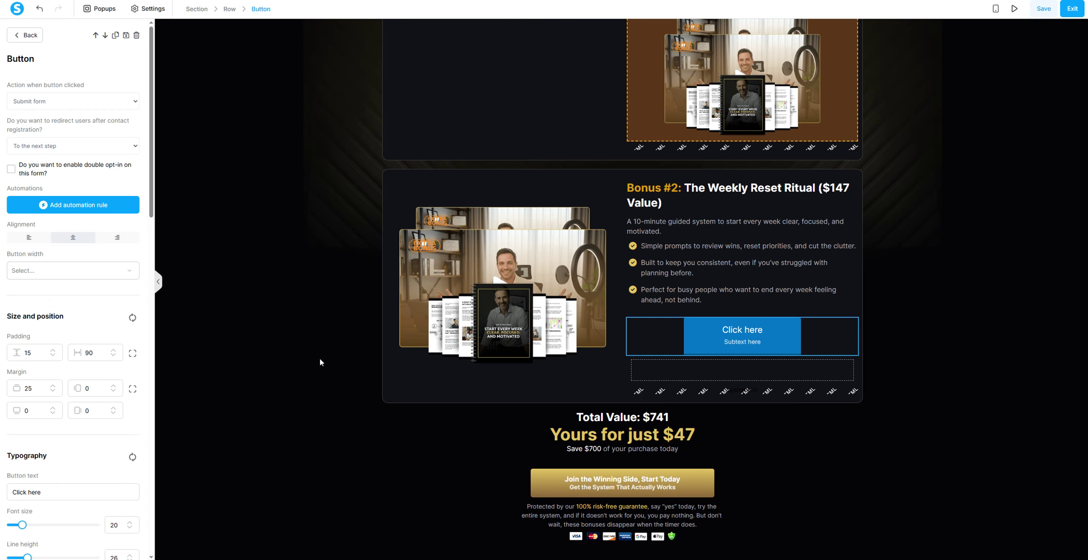
pyautogui.scroll(-2, 68, 332)
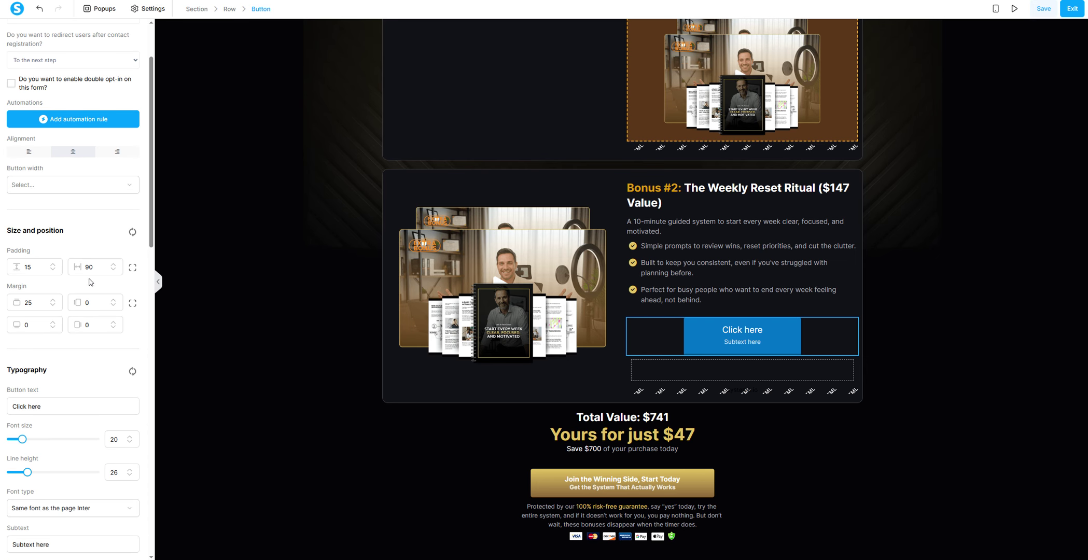
pyautogui.click(73, 269)
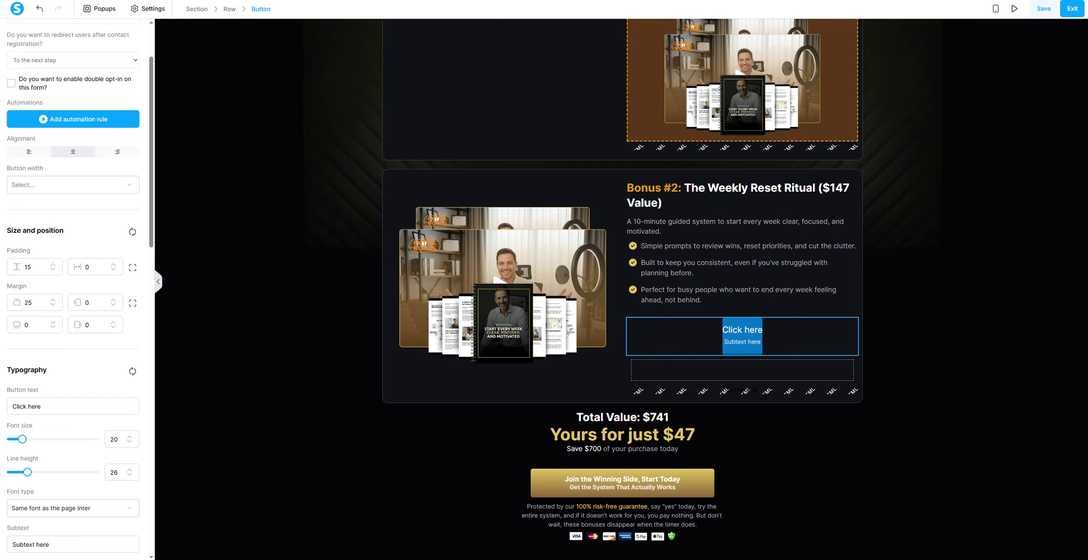
pyautogui.click(24, 304)
pyautogui.write('10')
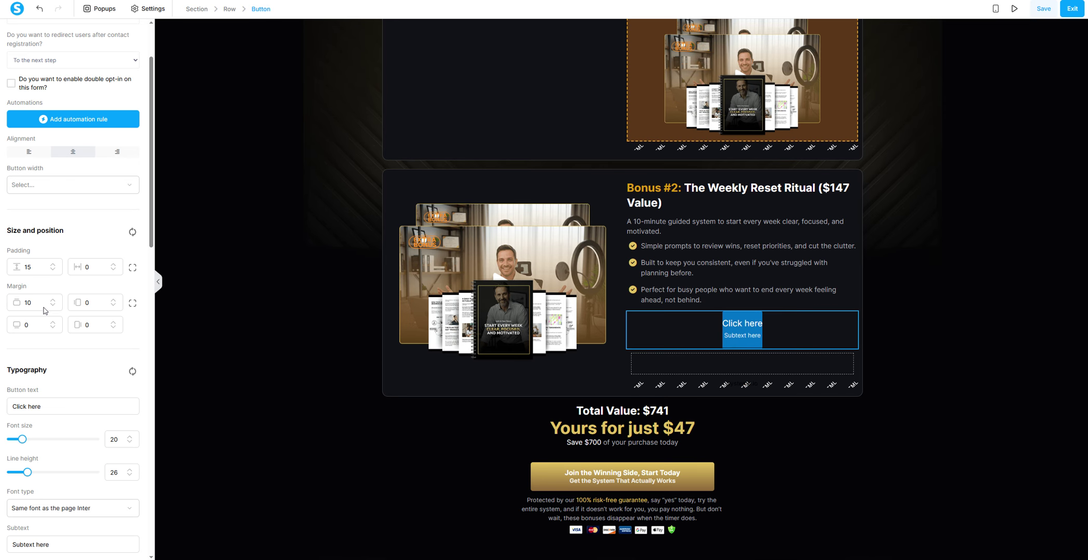
# Remove the button's subtext and change its text to "See more details →"
pyautogui.scroll(-4, 36, 384)
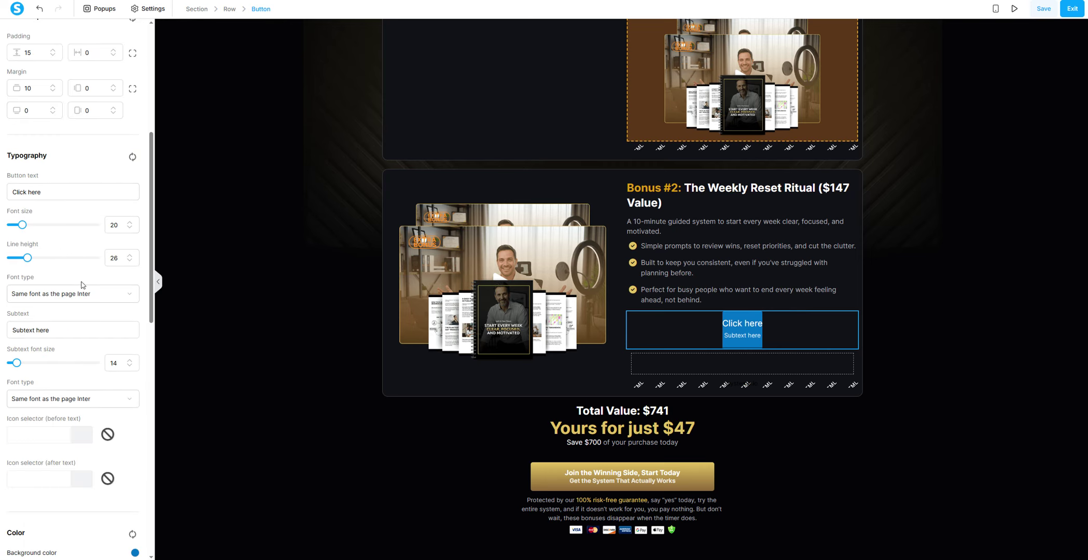
pyautogui.tripleClick(31, 330)
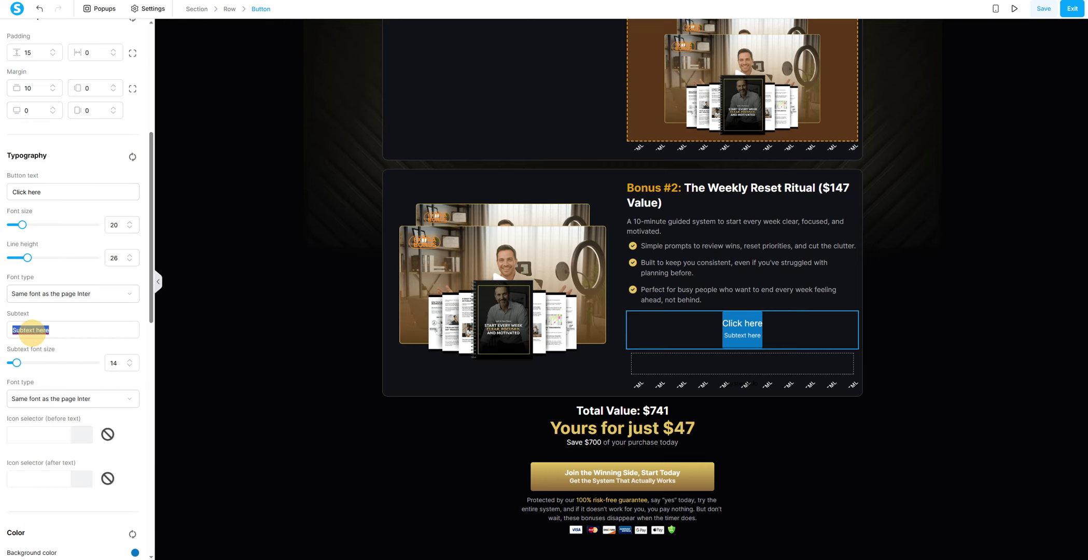
pyautogui.press('BackSpace')
pyautogui.tripleClick(31, 192)
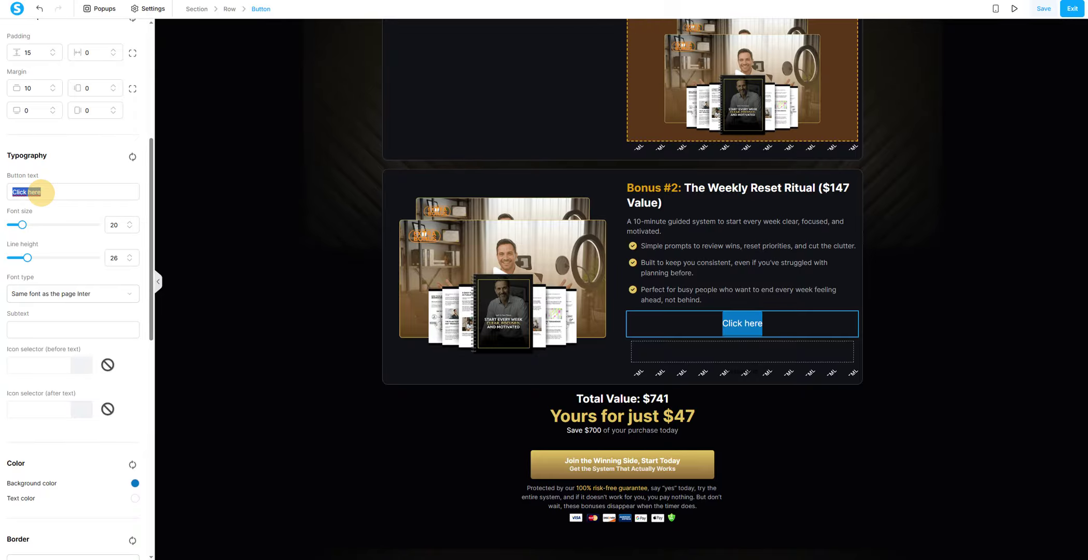
pyautogui.write('See more')
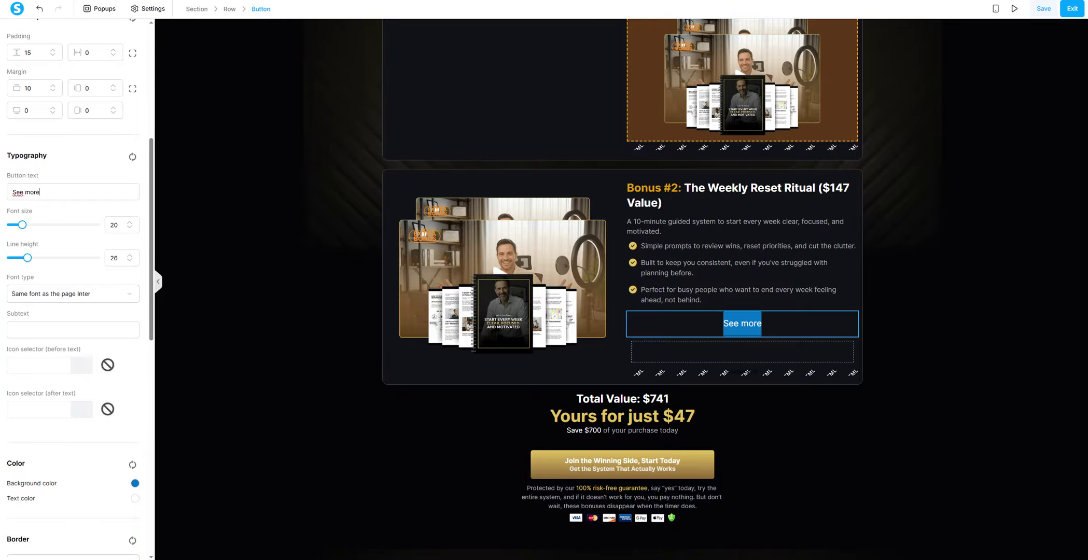
pyautogui.write(' details →')
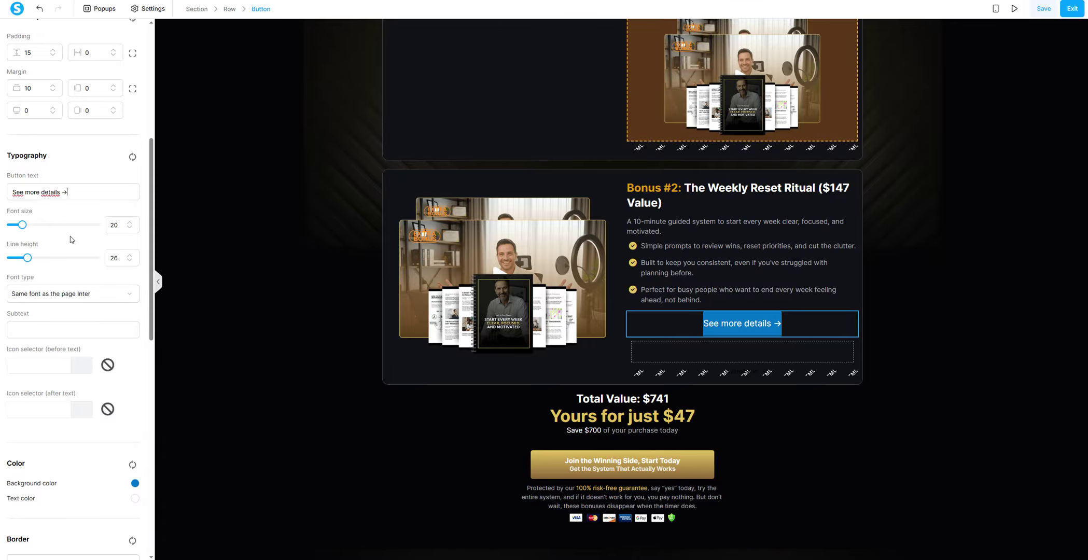
# Make the button's background color fully transparent
pyautogui.scroll(-5, 72, 240)
pyautogui.click(134, 283)
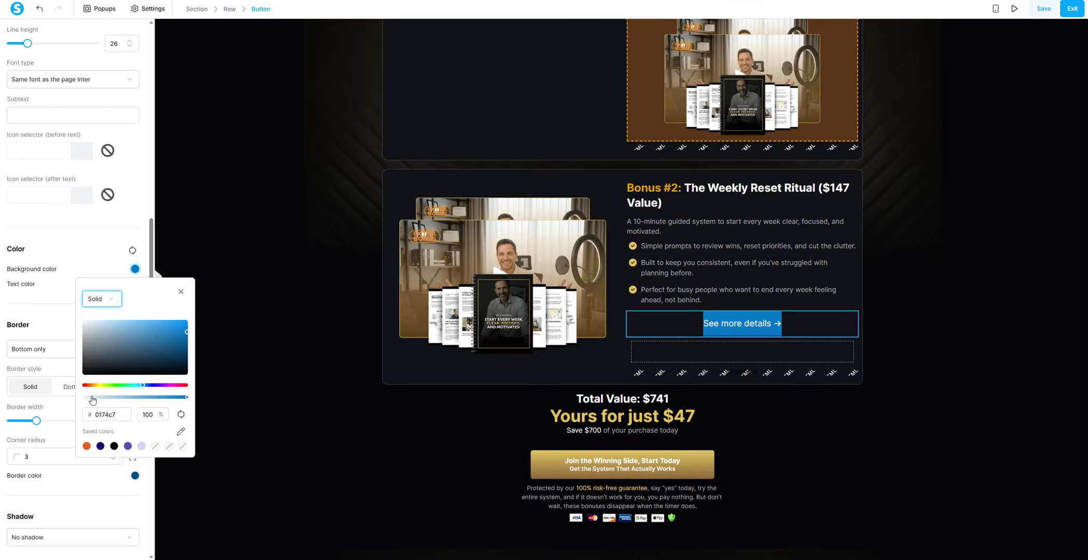
pyautogui.moveTo(92, 400); pyautogui.dragTo(76, 397)
pyautogui.click(68, 260)
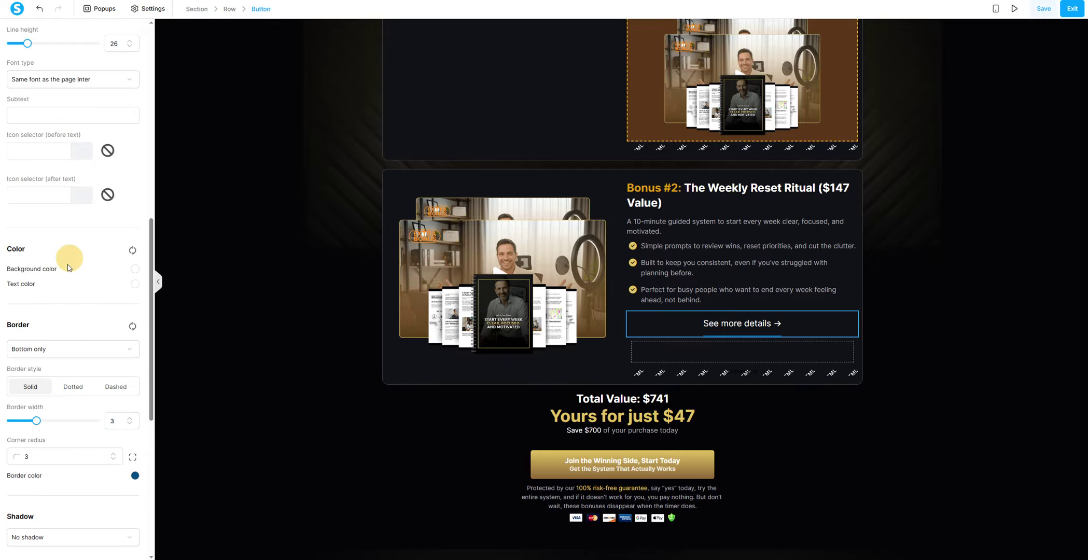
# Align the "See more details →" button to the left of its column
pyautogui.scroll(-5, 80, 377)
pyautogui.scroll(12, 62, 309)
pyautogui.scroll(5, 62, 309)
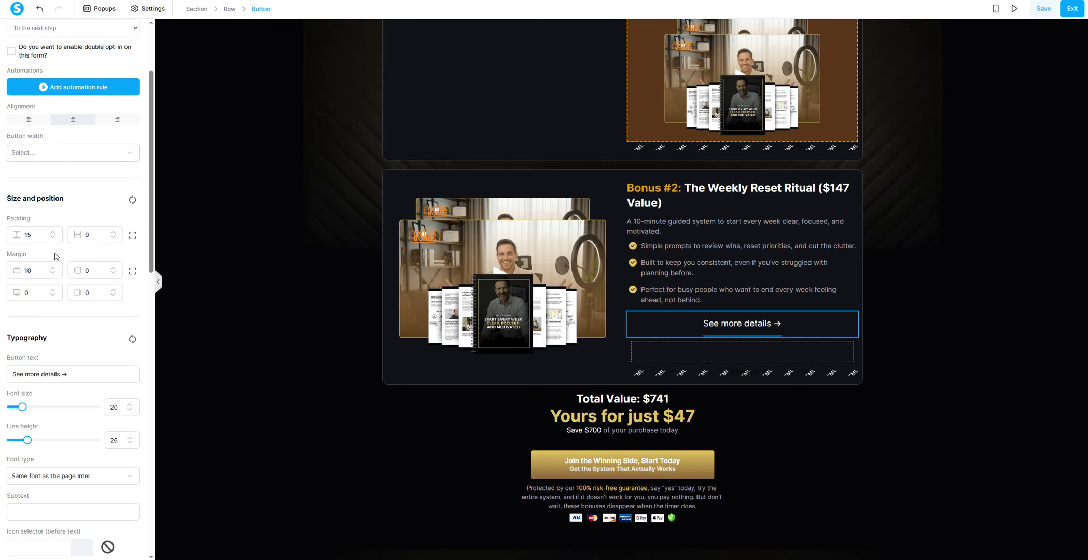
pyautogui.doubleClick(36, 237)
pyautogui.click(35, 237)
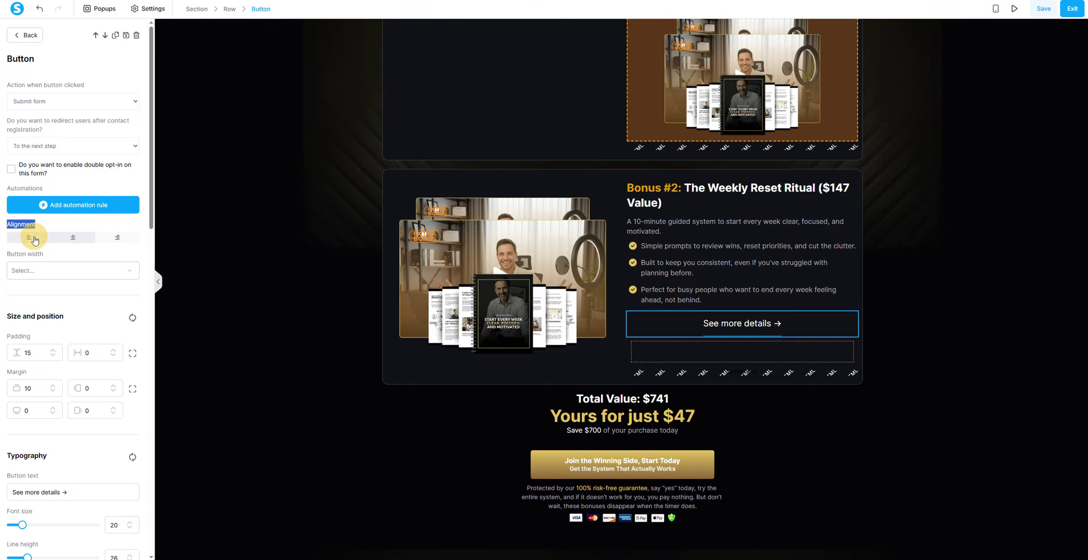
pyautogui.click(65, 308)
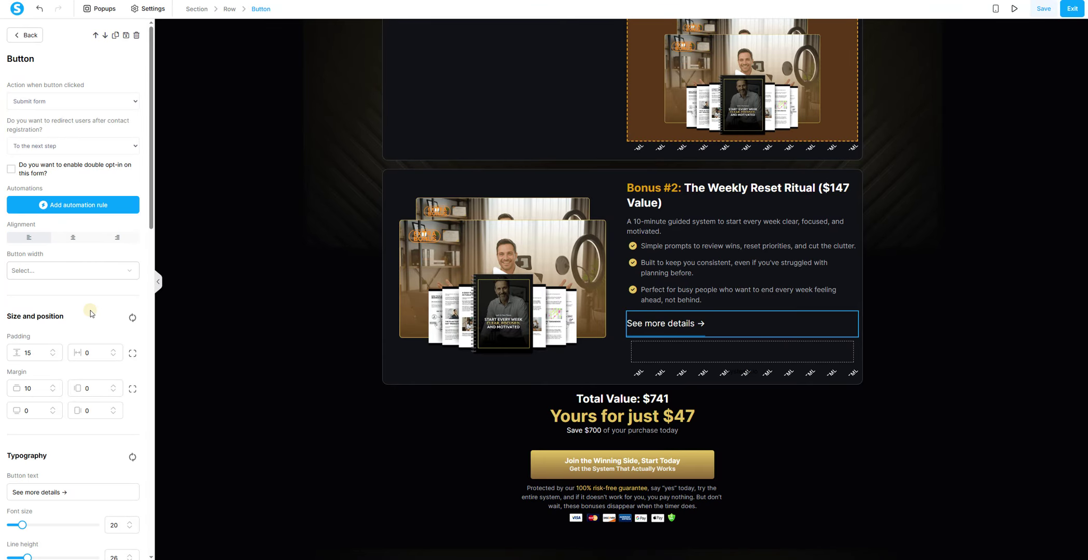
# Set the button text's font size to 16 and its line height to 8
pyautogui.scroll(-4, 94, 313)
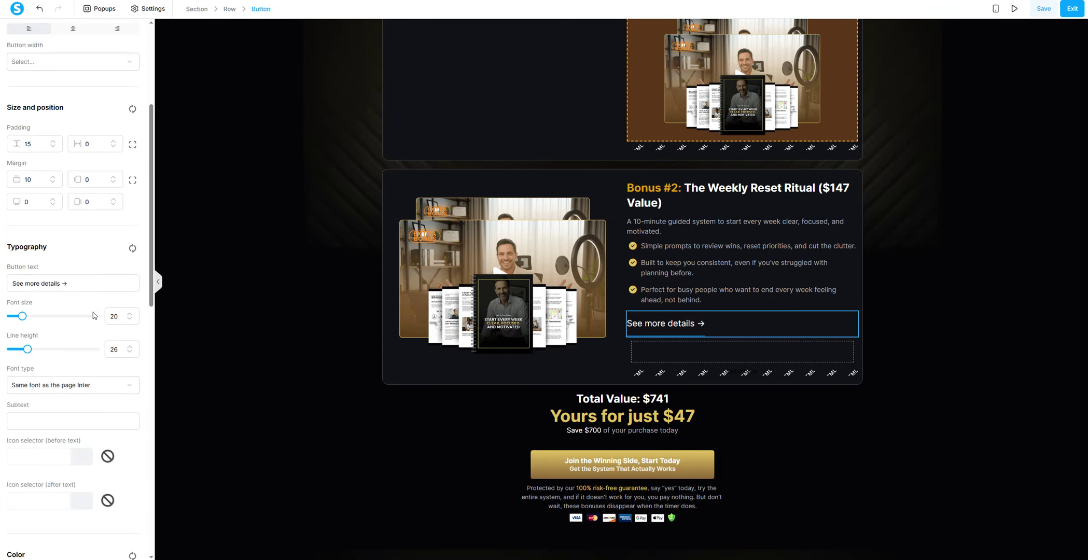
pyautogui.click(129, 313)
pyautogui.click(129, 314)
pyautogui.click(129, 314)
pyautogui.click(129, 314)
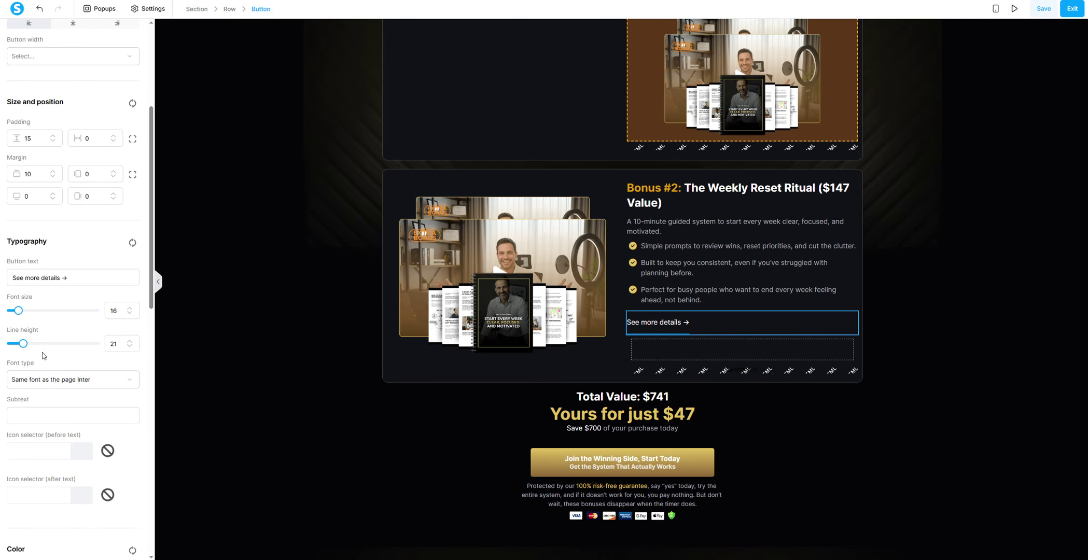
pyautogui.moveTo(23, 343); pyautogui.dragTo(9, 344)
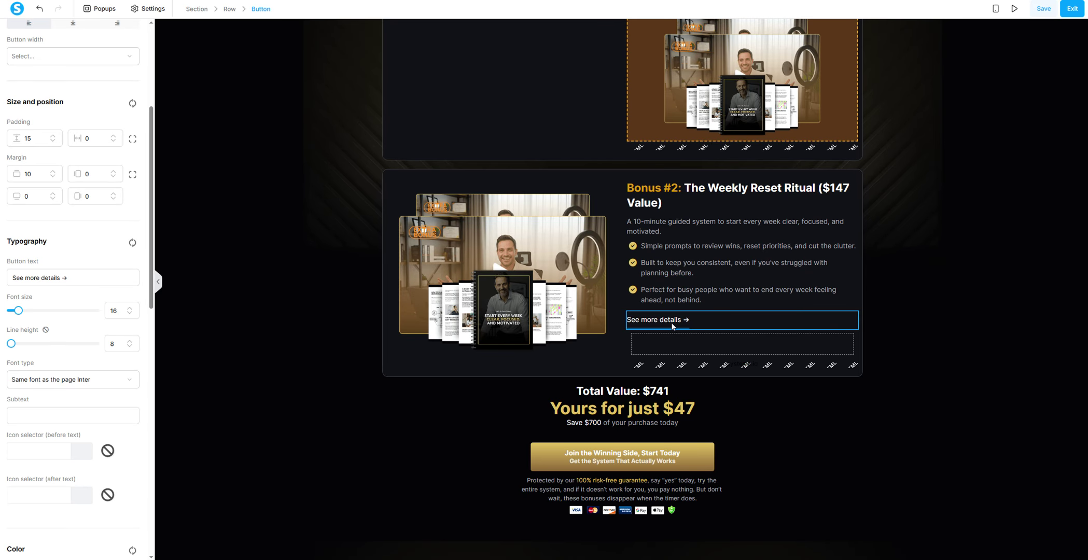
# Reduce the button's vertical padding to 10
pyautogui.scroll(-10, 82, 376)
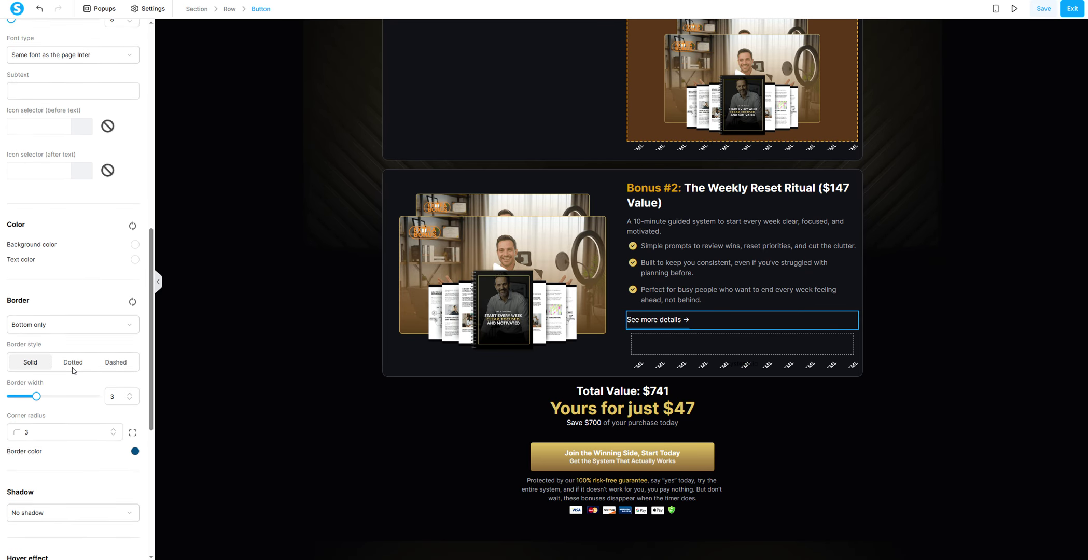
pyautogui.scroll(10, 82, 376)
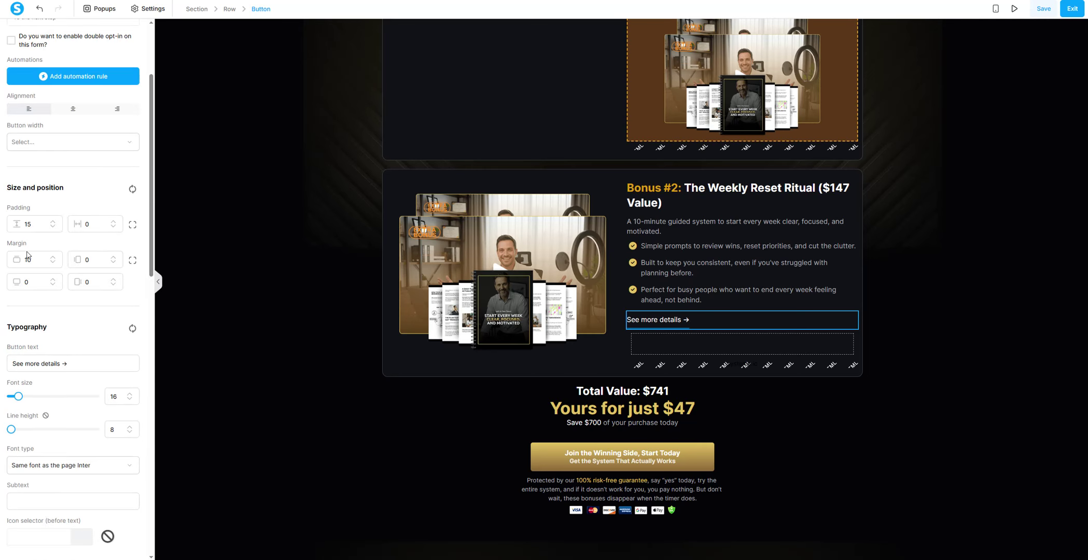
pyautogui.click(53, 227)
pyautogui.click(53, 226)
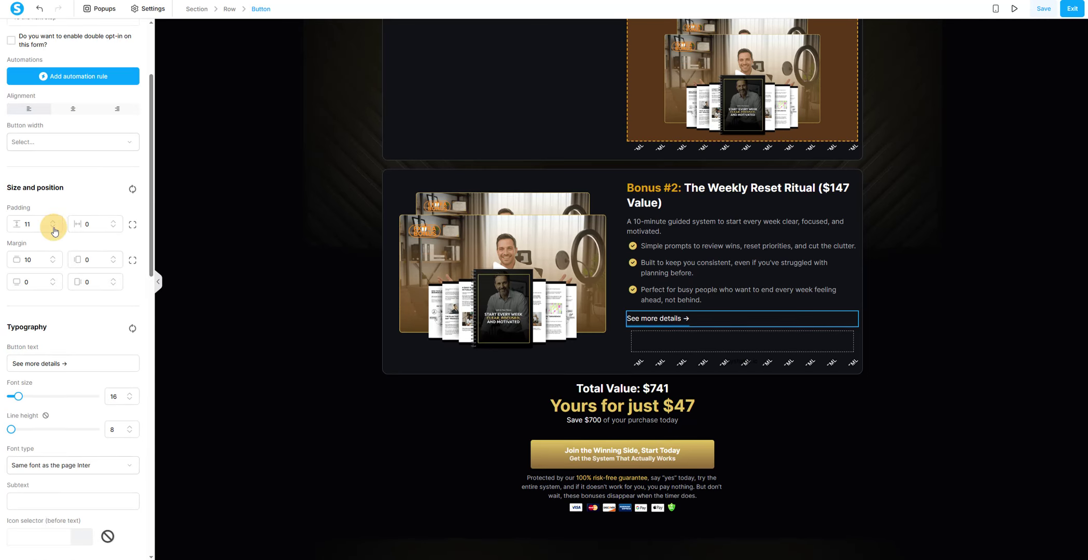
pyautogui.click(52, 227)
pyautogui.click(53, 227)
pyautogui.click(53, 227)
pyautogui.click(816, 335)
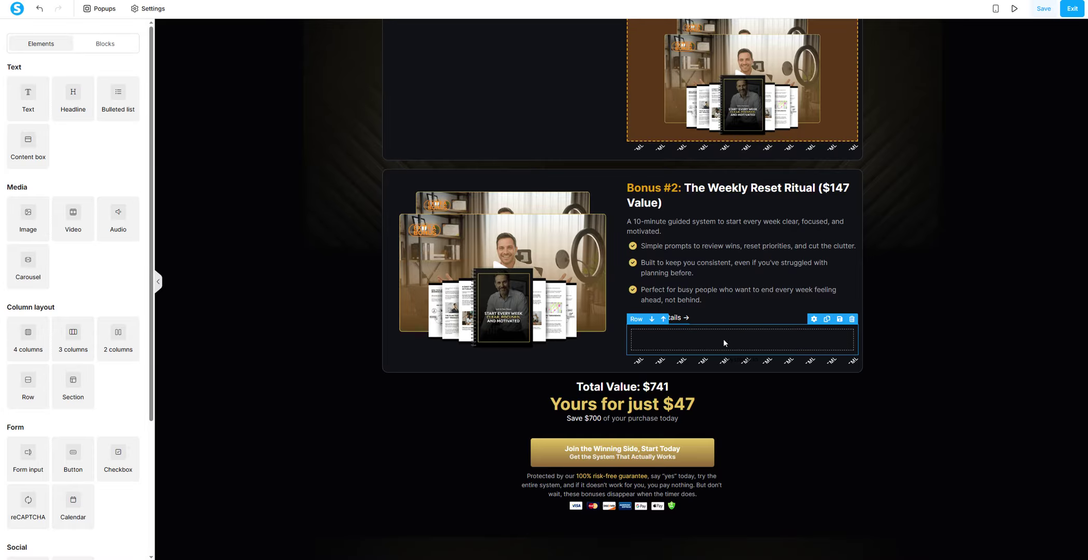
# Change the bottom border color of the Bonus #2 "See more details →" button to bright yellow
pyautogui.click(679, 317)
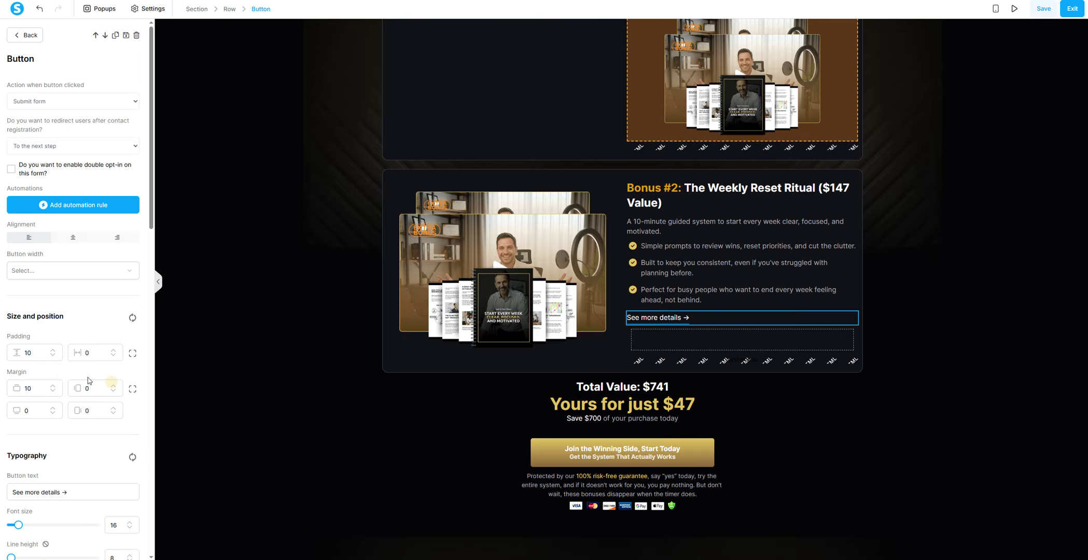
pyautogui.scroll(-10, 87, 372)
pyautogui.moveTo(10, 176); pyautogui.dragTo(50, 174)
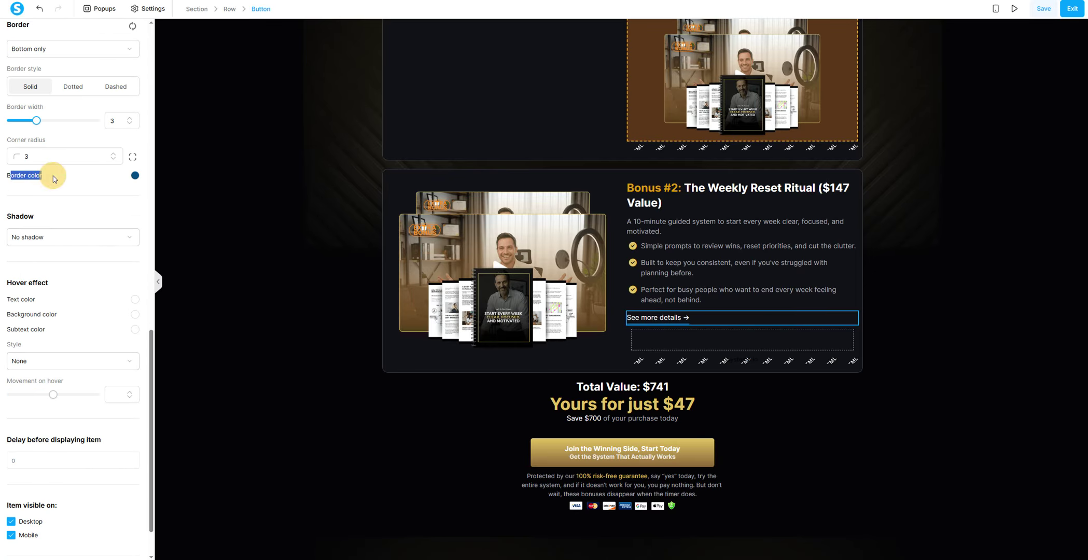
pyautogui.click(135, 176)
pyautogui.click(101, 277)
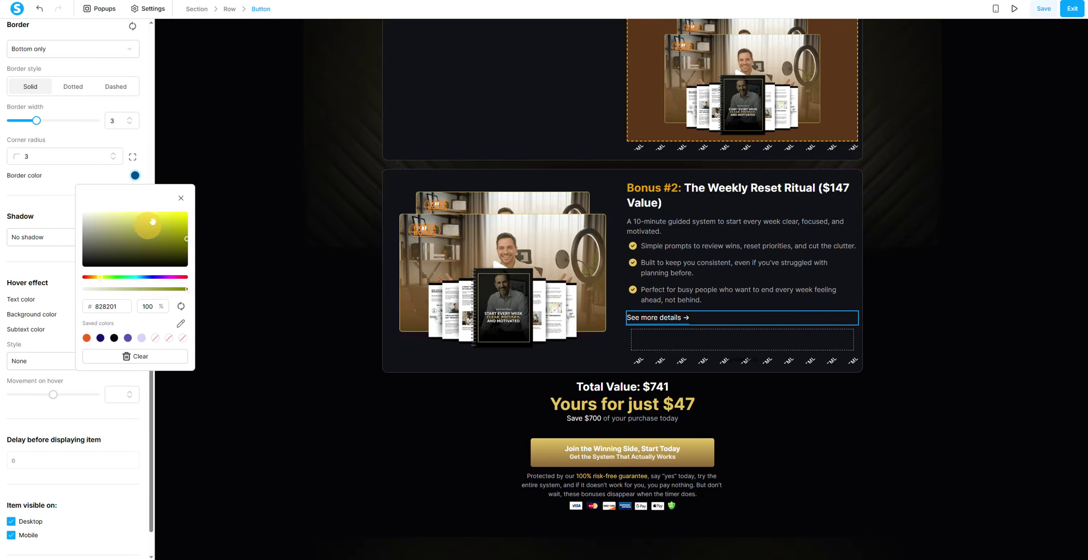
pyautogui.click(158, 216)
pyautogui.click(203, 176)
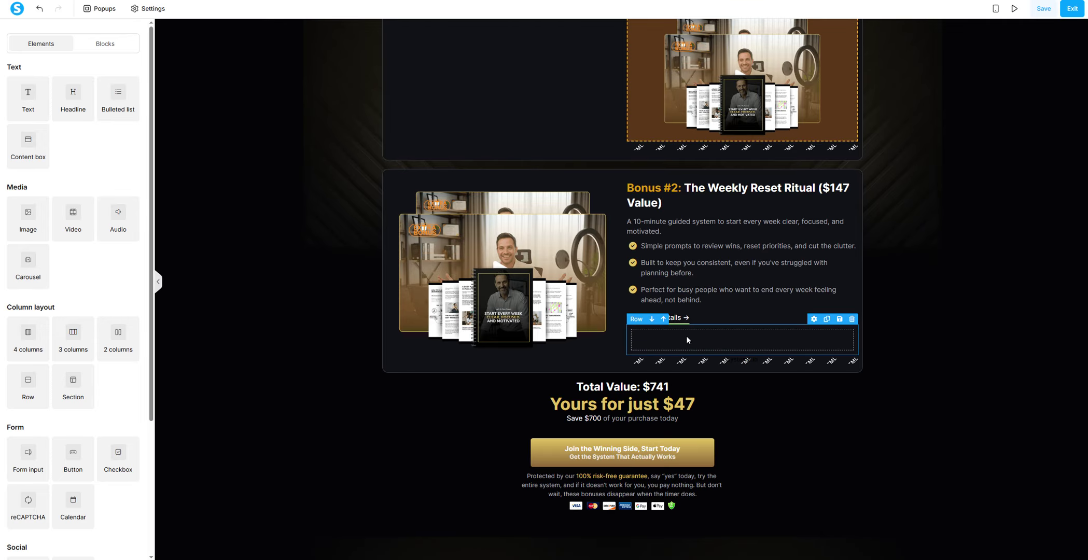
pyautogui.scroll(3, 697, 344)
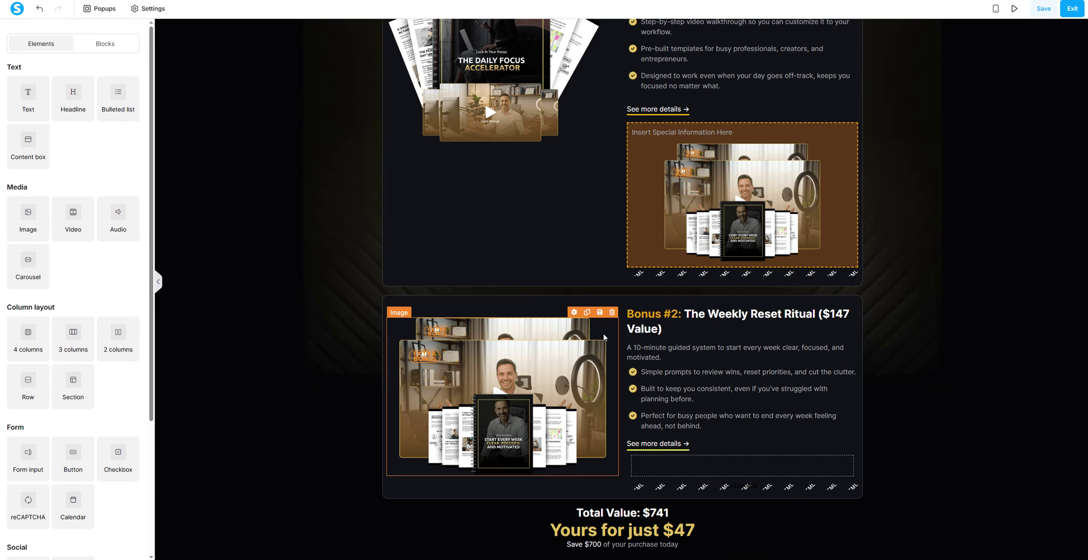
# Duplicate the Bonus #2 image and move the copy into the empty row below the "See more details →" button
pyautogui.scroll(-3, 604, 333)
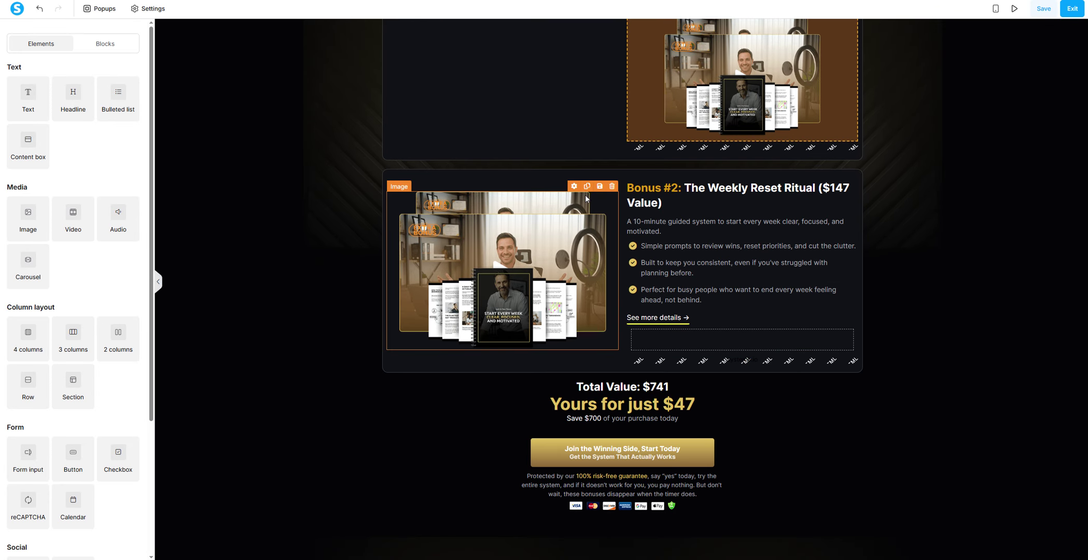
pyautogui.click(587, 186)
pyautogui.moveTo(575, 381); pyautogui.dragTo(707, 396)
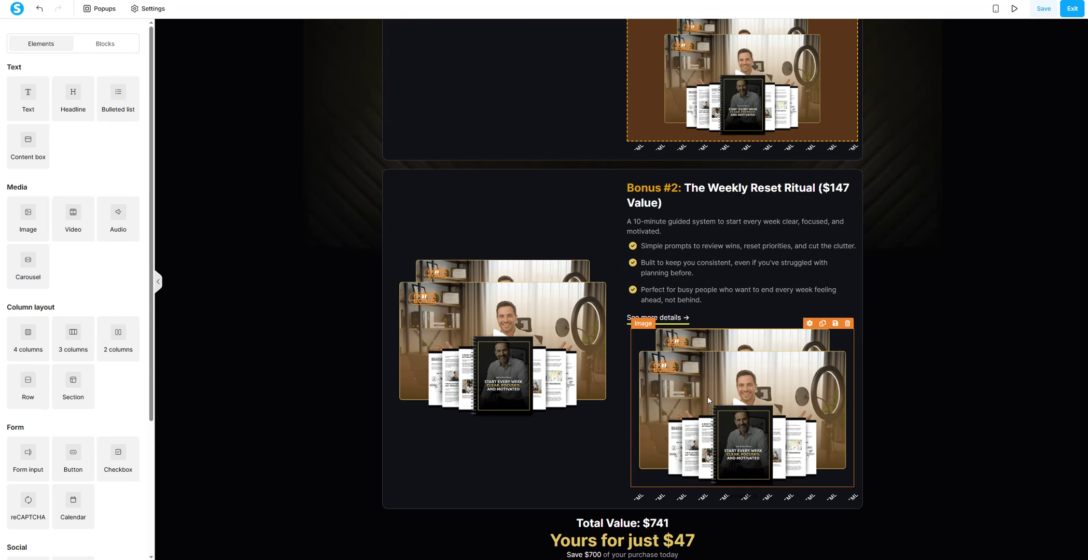
# Give the row holding the duplicated image a red background color, #e33737
pyautogui.click(700, 325)
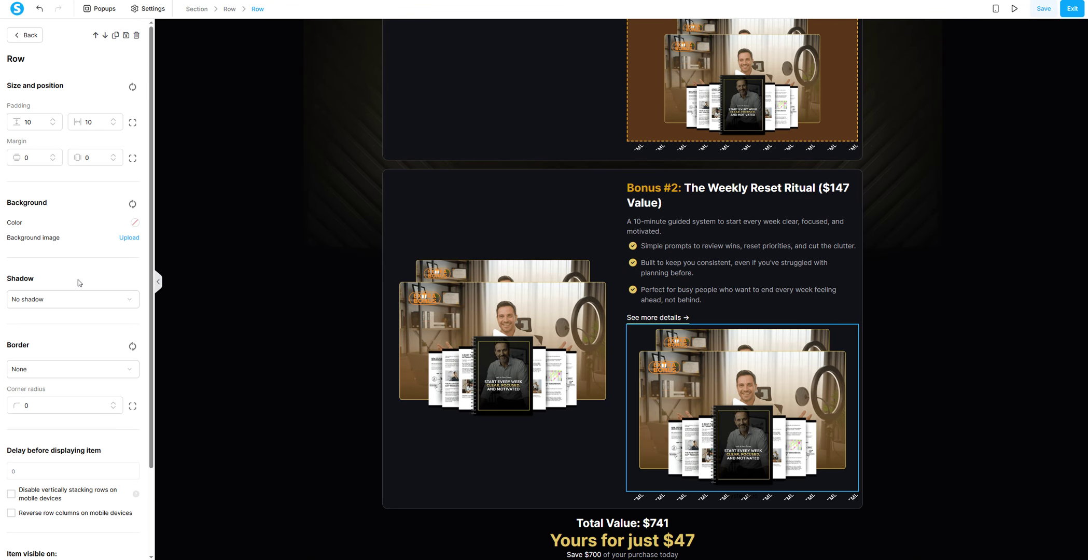
pyautogui.click(135, 223)
pyautogui.click(162, 265)
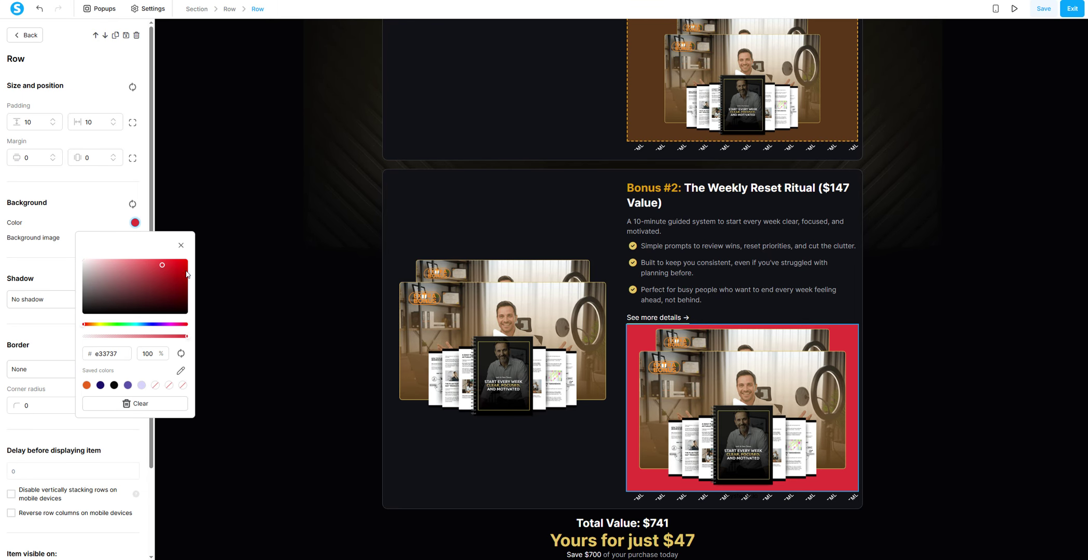
pyautogui.click(10, 349)
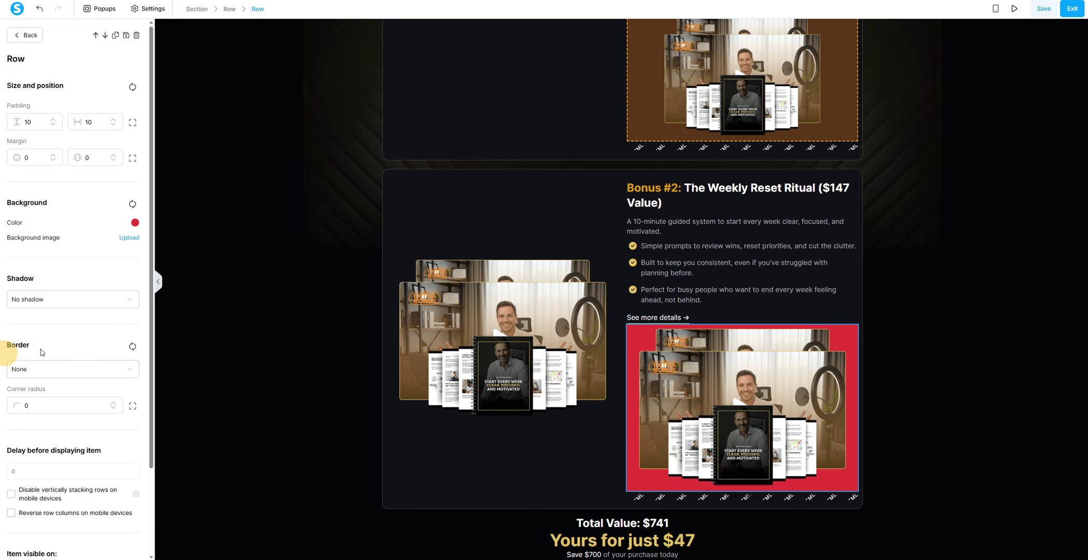
pyautogui.click(961, 358)
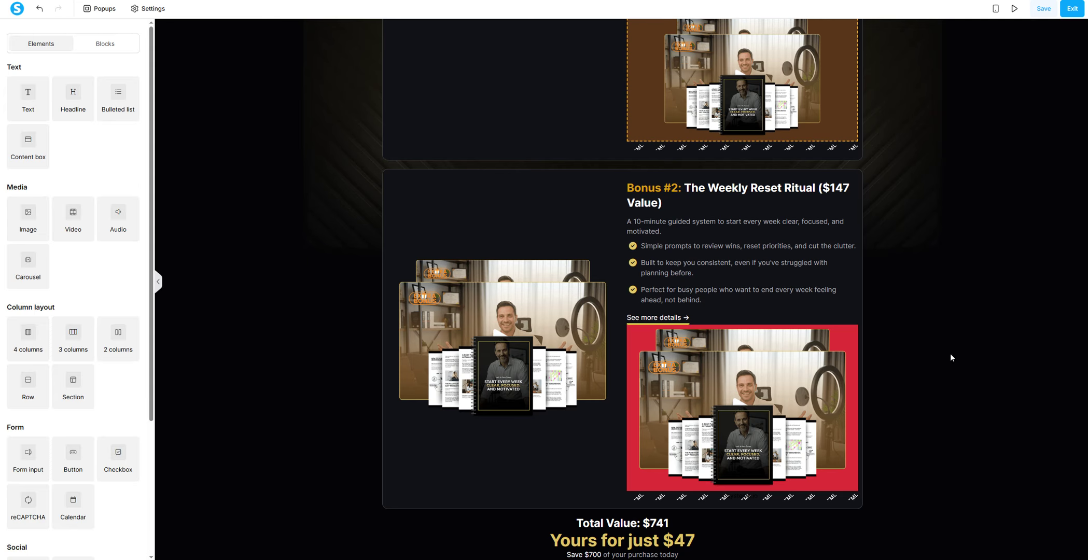
# Set the top margin of the red row to 20, leaving the other sides separate
pyautogui.click(725, 326)
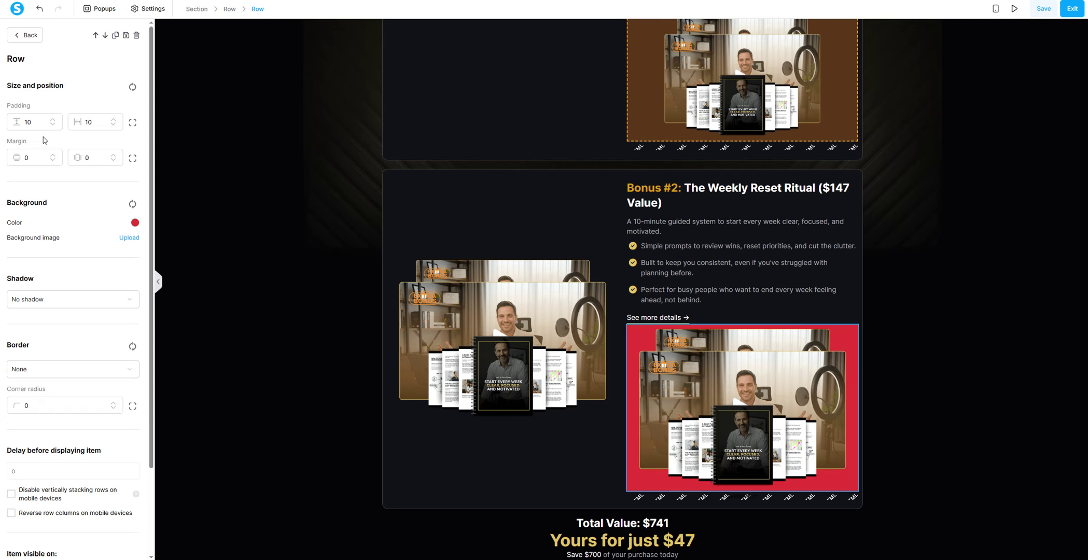
pyautogui.click(133, 158)
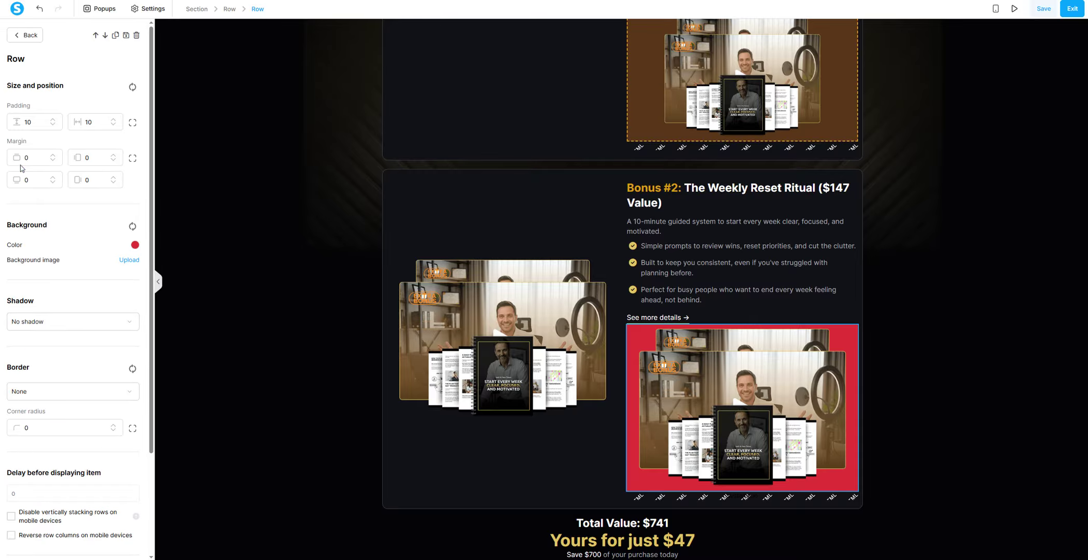
pyautogui.click(8, 158)
pyautogui.write('20')
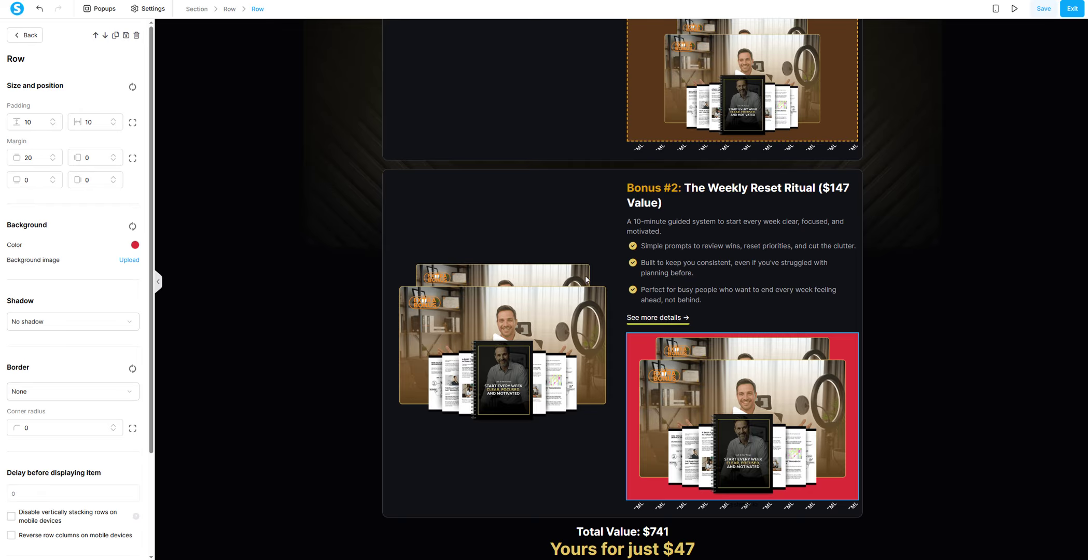
pyautogui.click(926, 320)
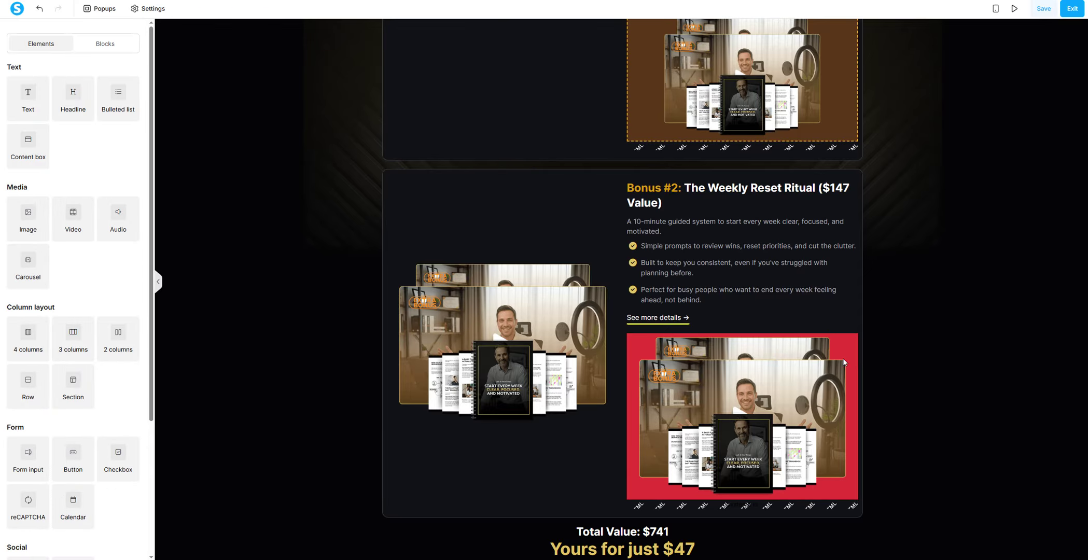
# Switch to the "show and hide" Google Docs document and copy the entire script from <script> to </script>
pyautogui.scroll(-2, 669, 419)
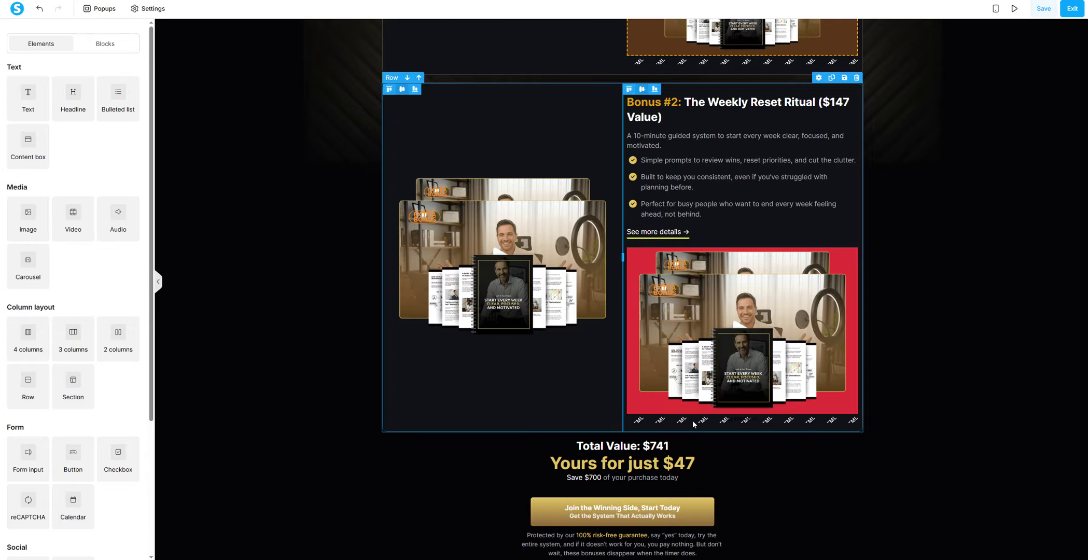
pyautogui.click(693, 422)
pyautogui.hotkey('ctrl', 'Tab')
pyautogui.click(411, 233)
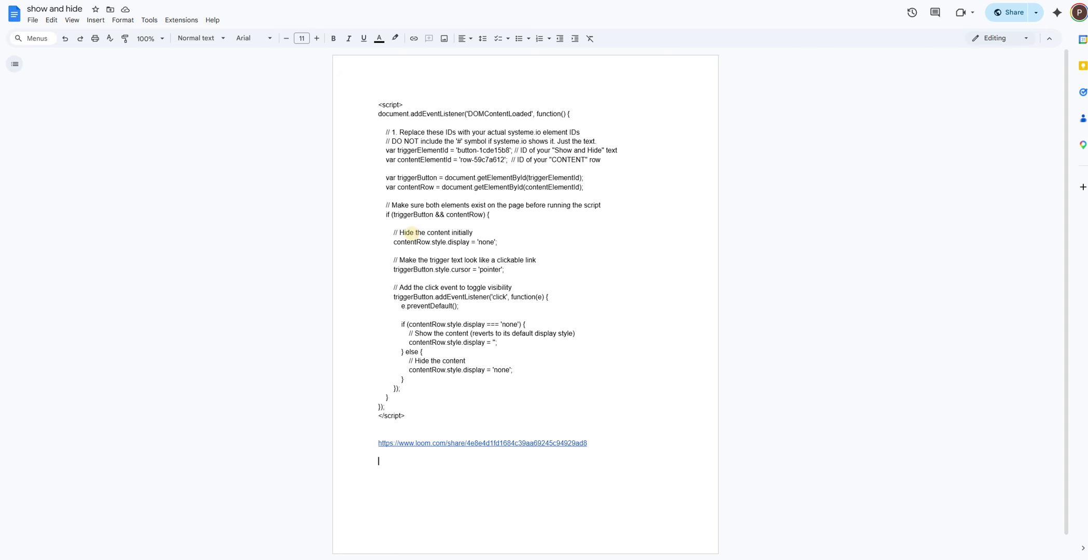
pyautogui.moveTo(405, 416); pyautogui.dragTo(369, 104)
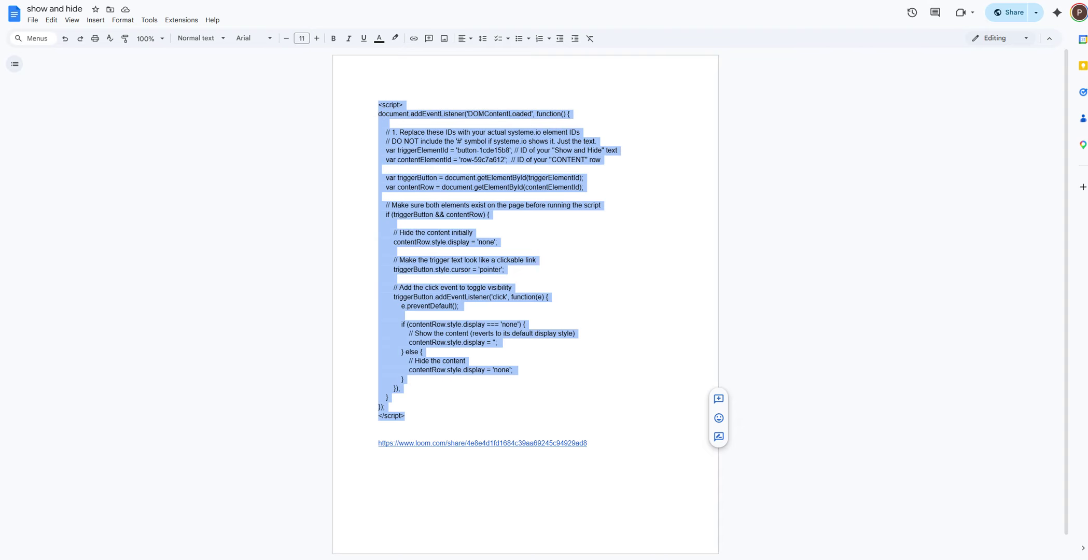
# Return to the systeme.io editor and replace the Bonus #2 Raw HTML element's default code with the copied script
pyautogui.hotkey('ctrl', 'shift', 'Tab')
pyautogui.click(673, 418)
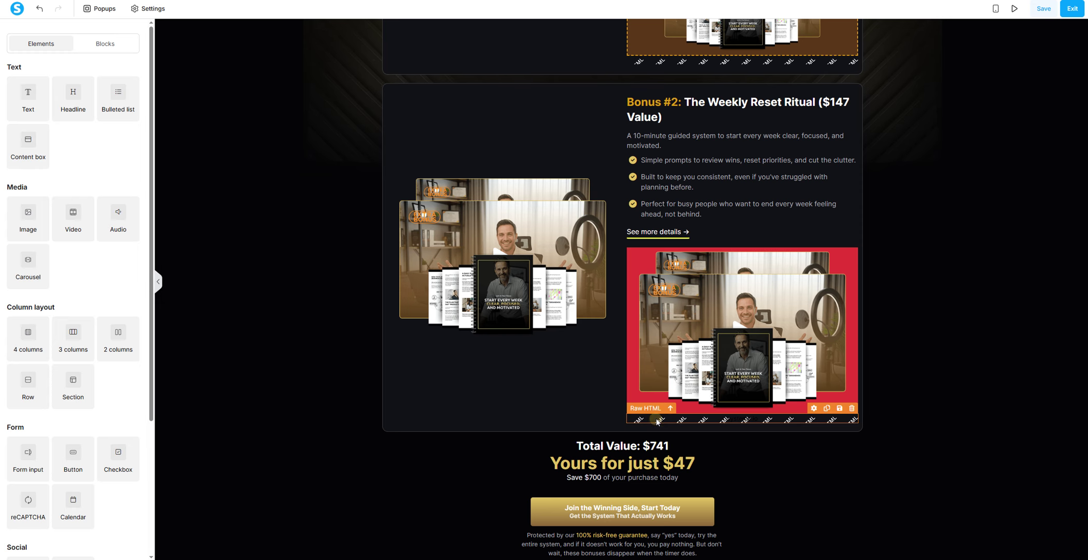
pyautogui.click(655, 420)
pyautogui.click(21, 113)
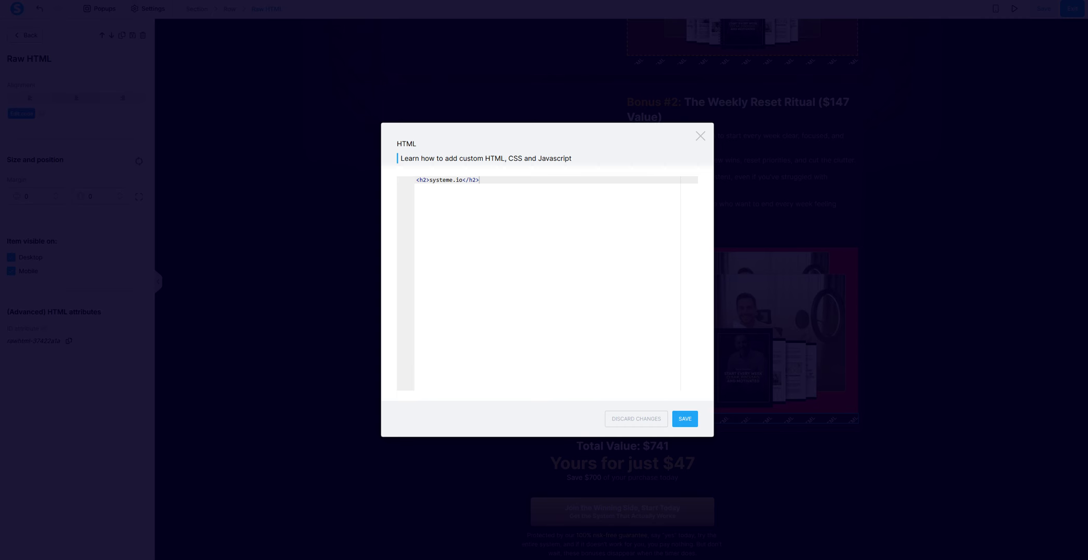
pyautogui.click(401, 178)
pyautogui.press('BackSpace')
pyautogui.hotkey('ctrl', 'v')
pyautogui.scroll(2, 401, 181)
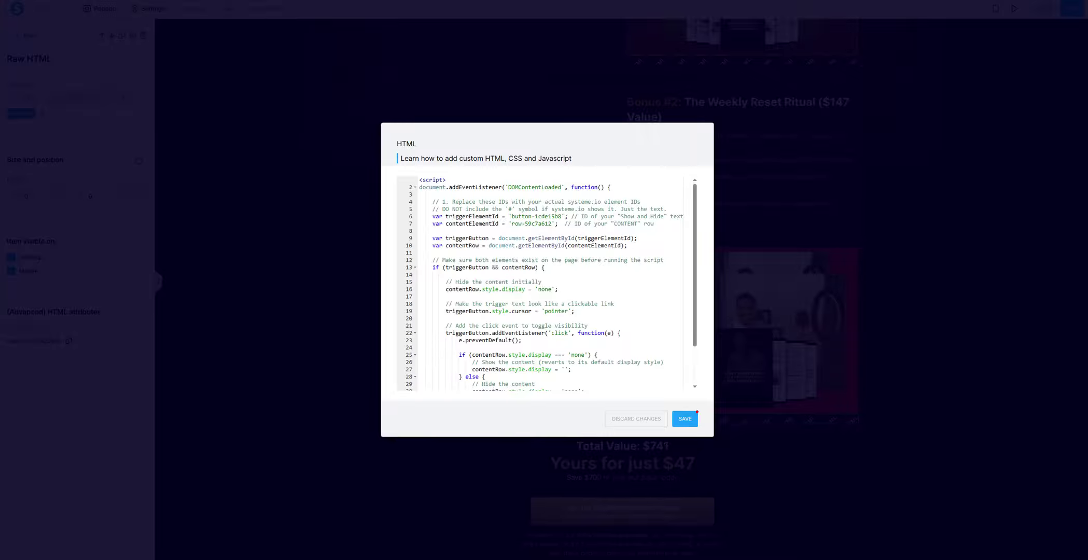
# Check the button ID and row ID values in the pasted script and save the code
pyautogui.hotkey('ctrl', '+')
pyautogui.hotkey('ctrl', '+')
pyautogui.hotkey('ctrl', '+')
pyautogui.hotkey('ctrl', '+')
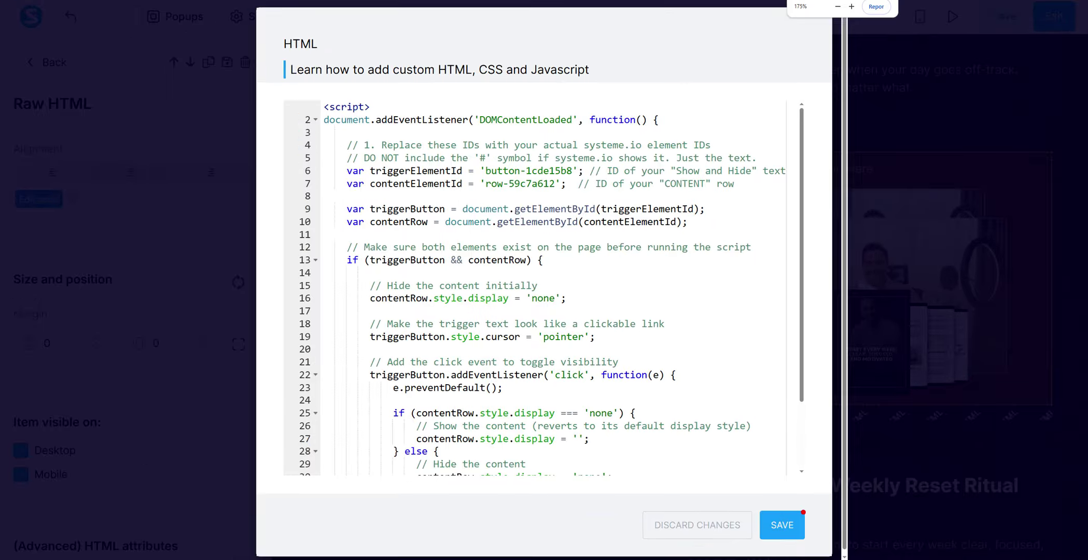
pyautogui.moveTo(484, 170); pyautogui.dragTo(574, 171)
pyautogui.click(486, 184)
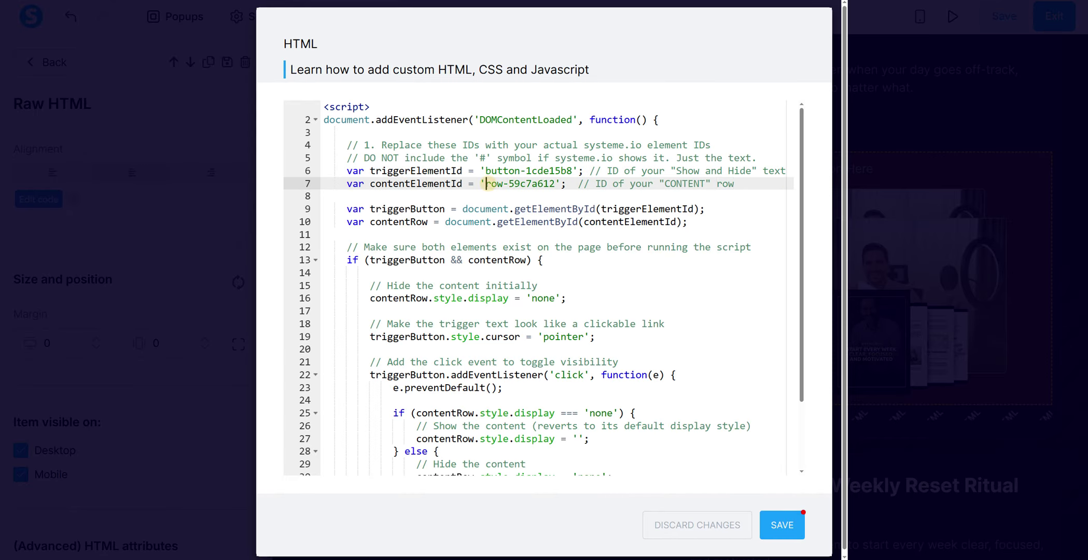
pyautogui.moveTo(486, 183); pyautogui.dragTo(555, 184)
pyautogui.hotkey('ctrl', '-')
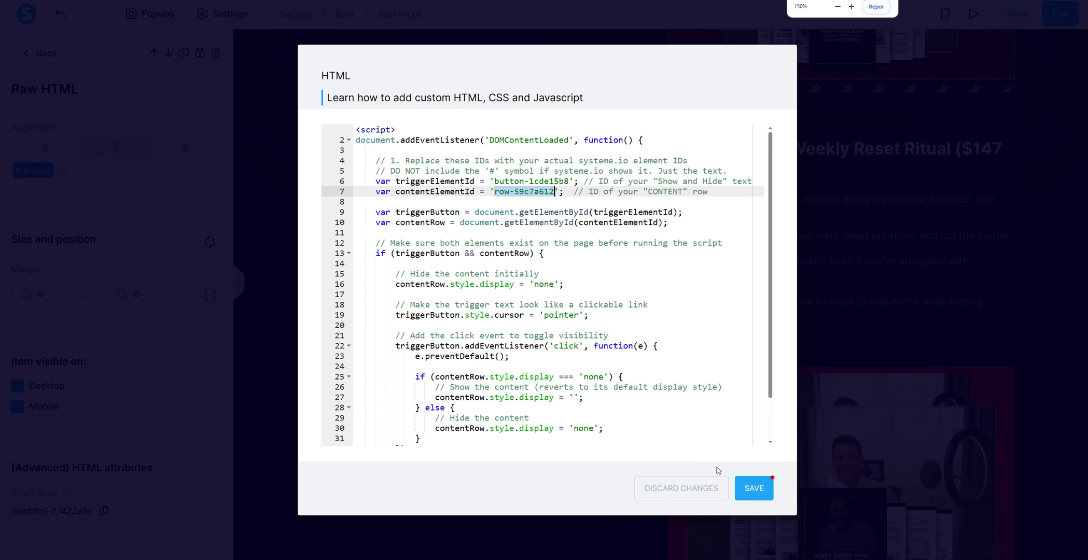
pyautogui.click(753, 488)
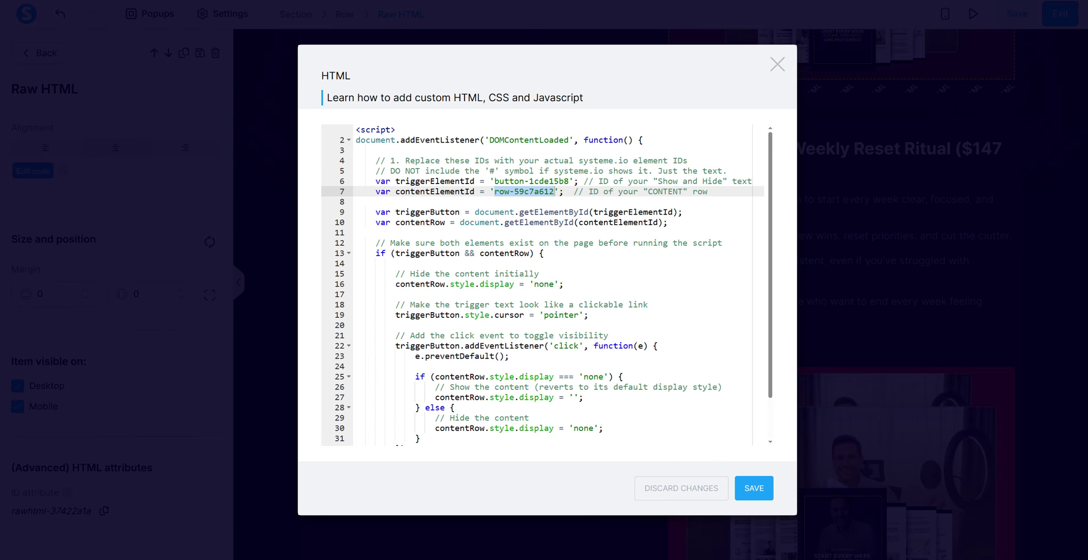
# Copy the ID attribute of the Bonus #2 "See more details →" button, button-fbd111d1
pyautogui.scroll(-5, 727, 259)
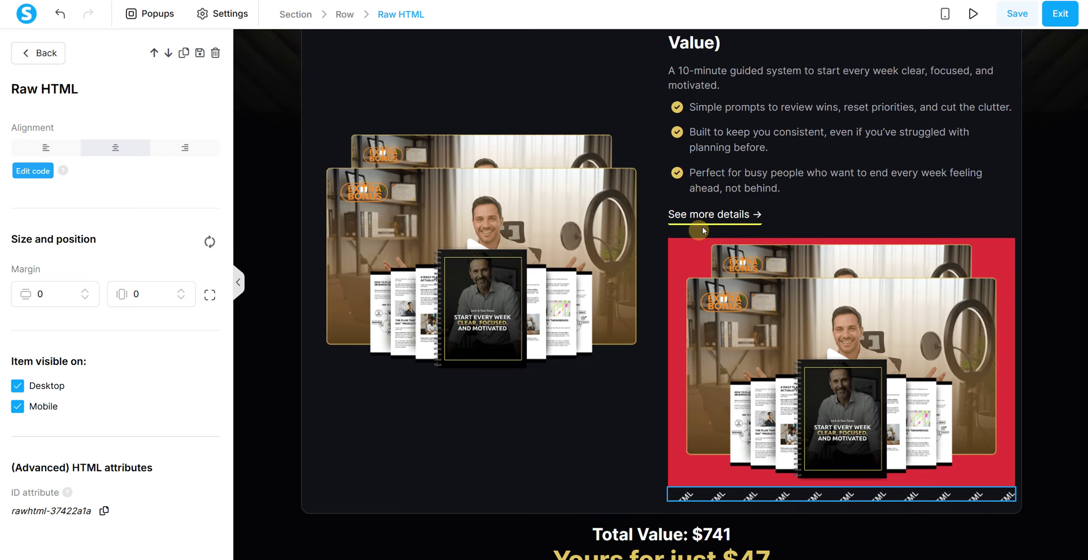
pyautogui.click(704, 230)
pyautogui.click(683, 201)
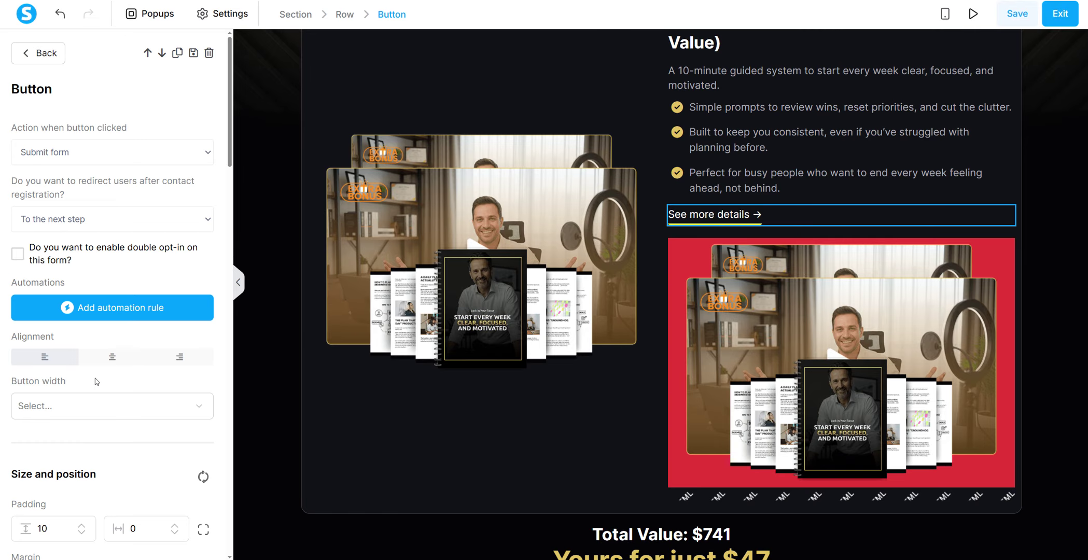
pyautogui.scroll(-15, 95, 382)
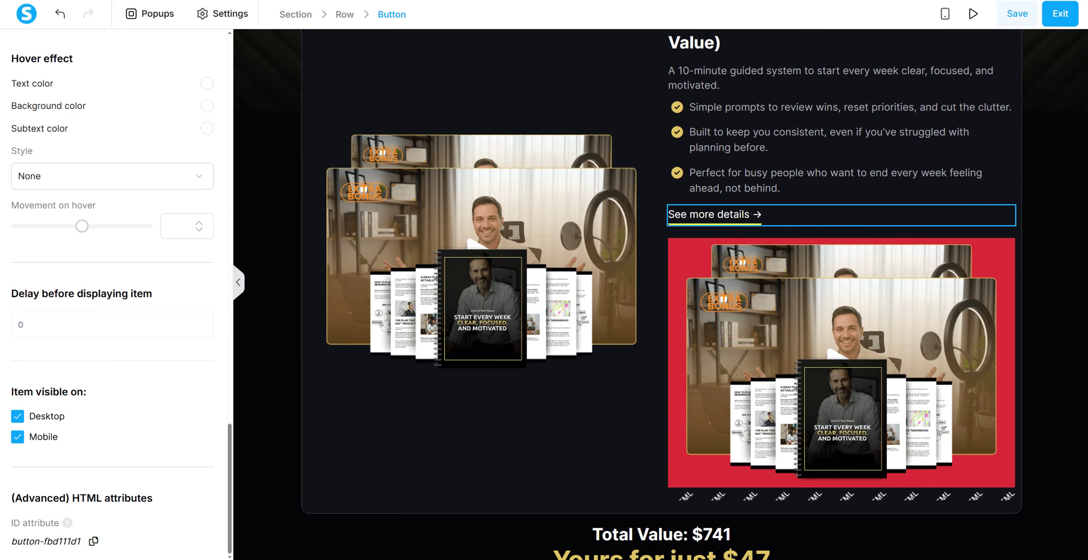
pyautogui.click(756, 506)
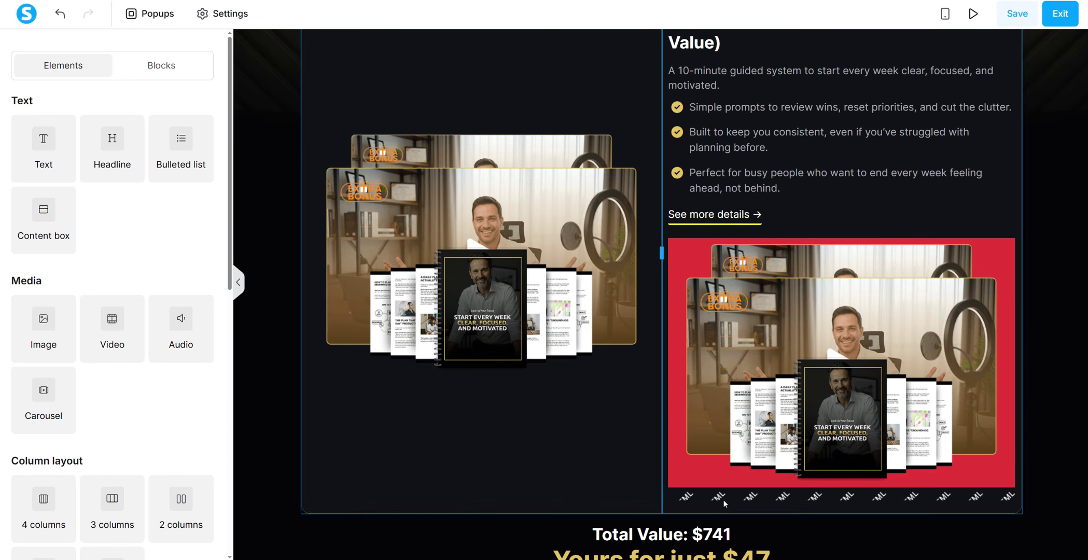
# Replace the triggerElementId value in the Raw HTML script with button-fbd111d1 and save the code
pyautogui.click(728, 498)
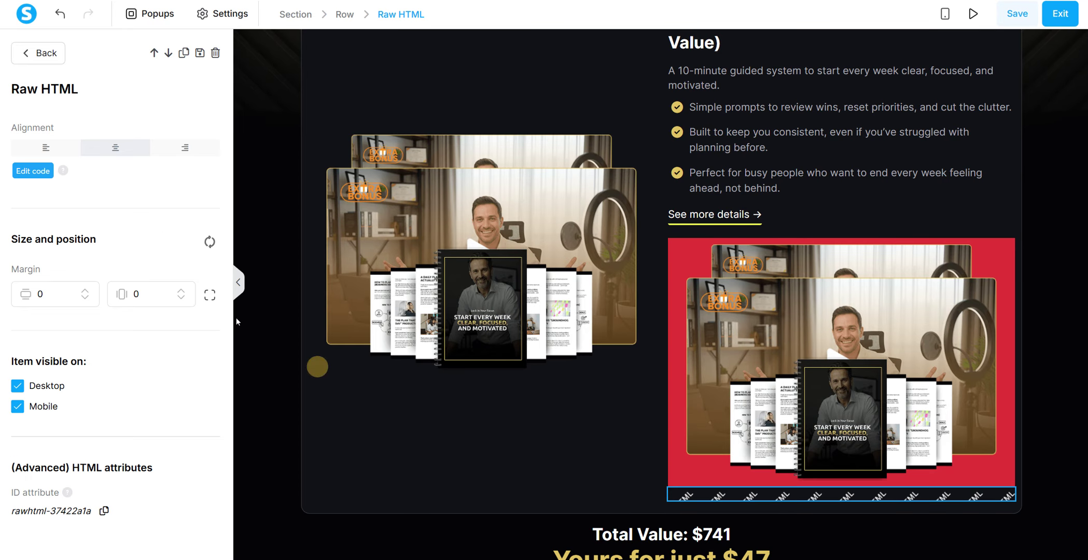
pyautogui.click(33, 171)
pyautogui.moveTo(657, 181); pyautogui.dragTo(729, 181)
pyautogui.click(592, 181)
pyautogui.click(569, 182)
pyautogui.moveTo(569, 182); pyautogui.dragTo(496, 181)
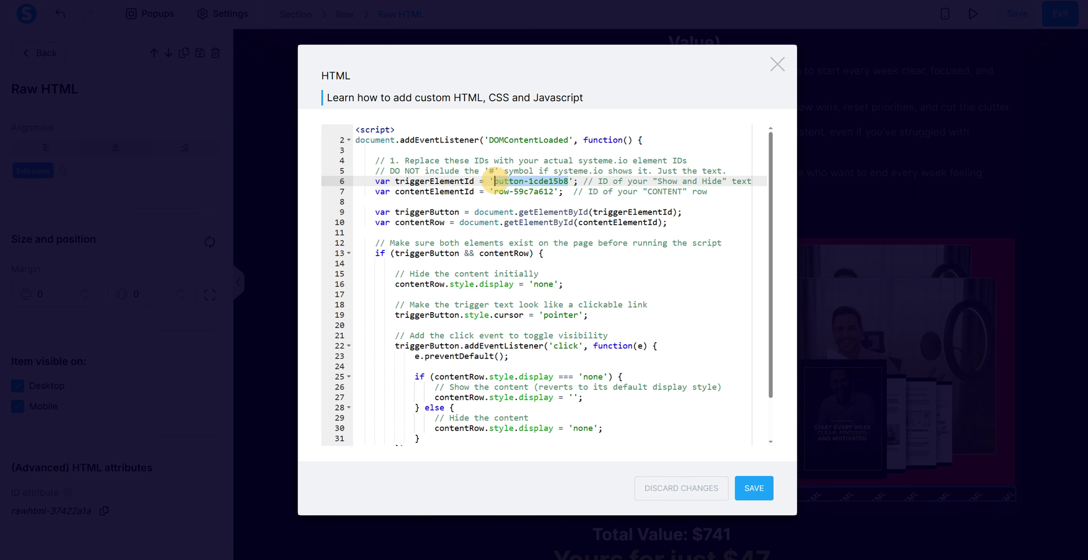
pyautogui.write('button-fbd111d1')
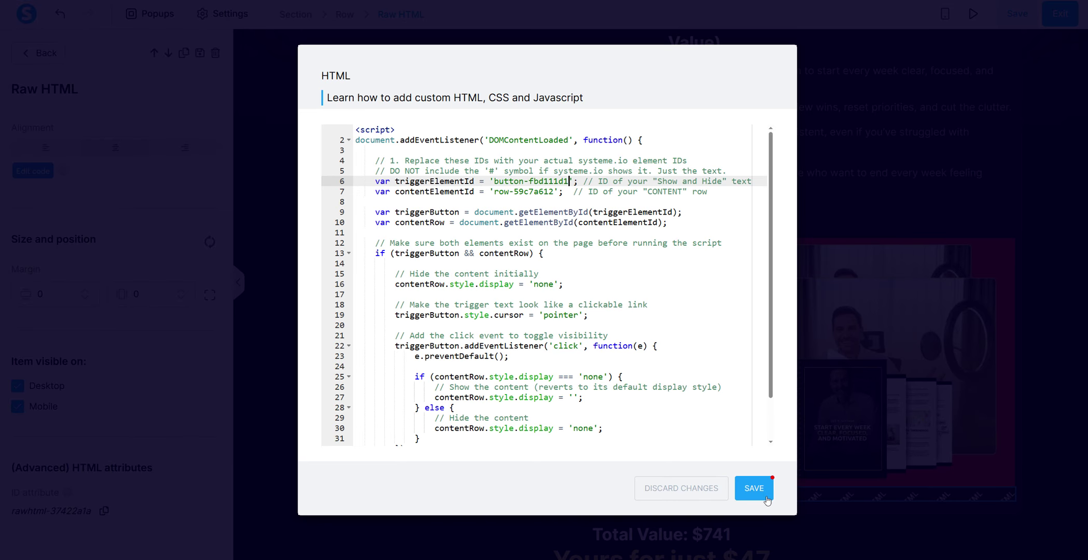
pyautogui.click(753, 490)
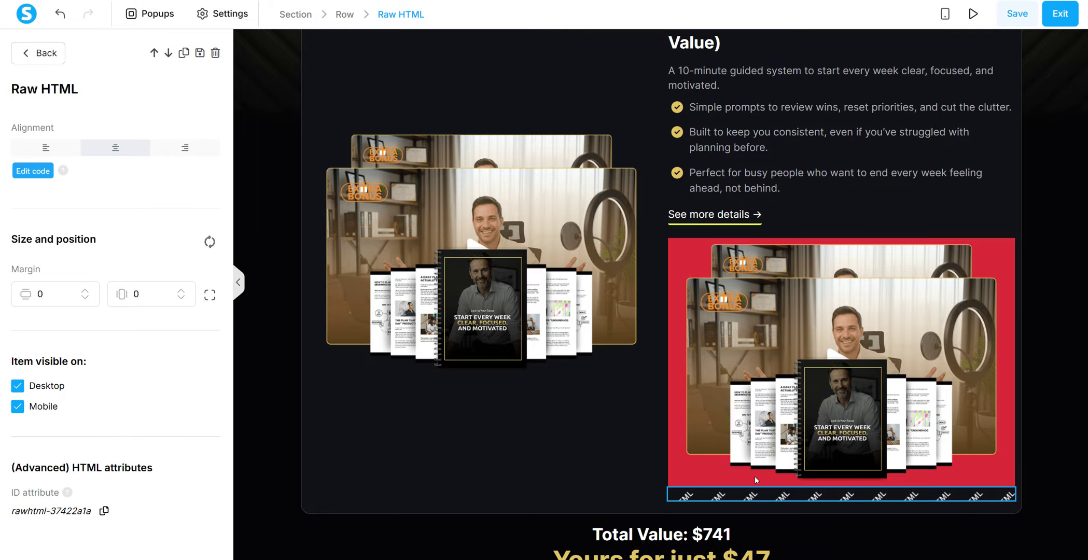
# Copy the ID attribute of the red content row, row-2ddc35f4
pyautogui.click(747, 495)
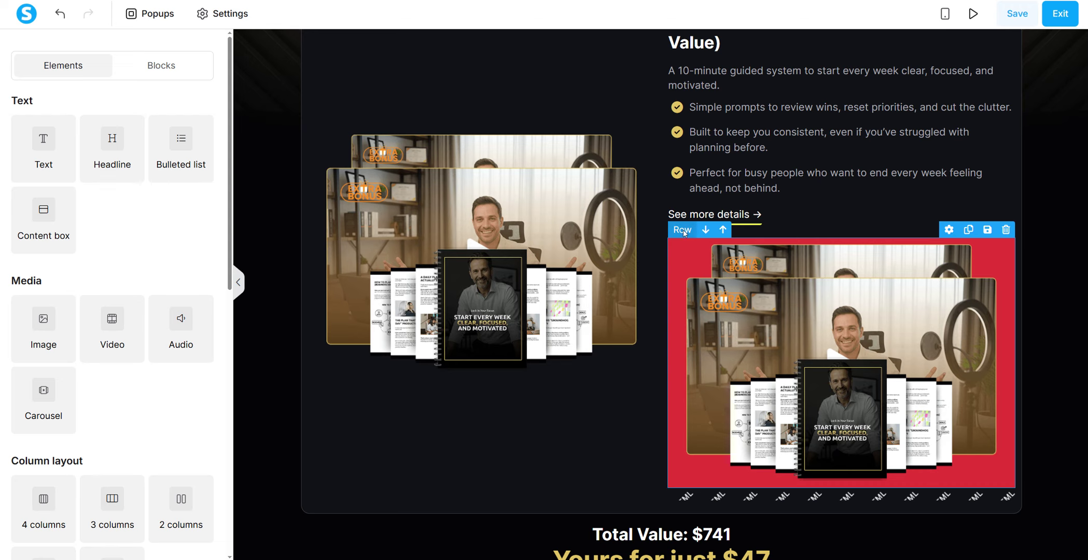
pyautogui.click(683, 229)
pyautogui.scroll(-10, 55, 375)
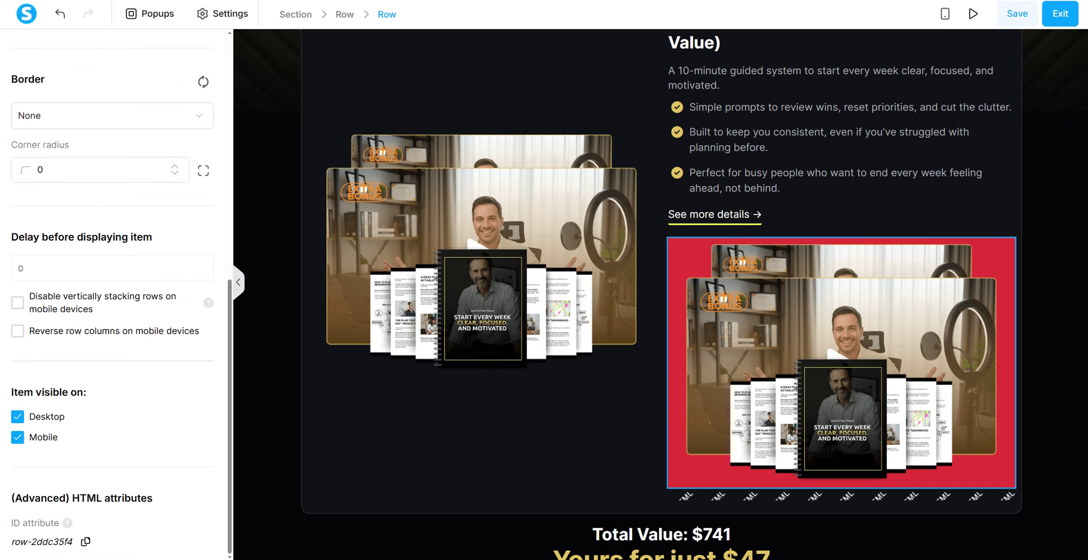
pyautogui.click(88, 542)
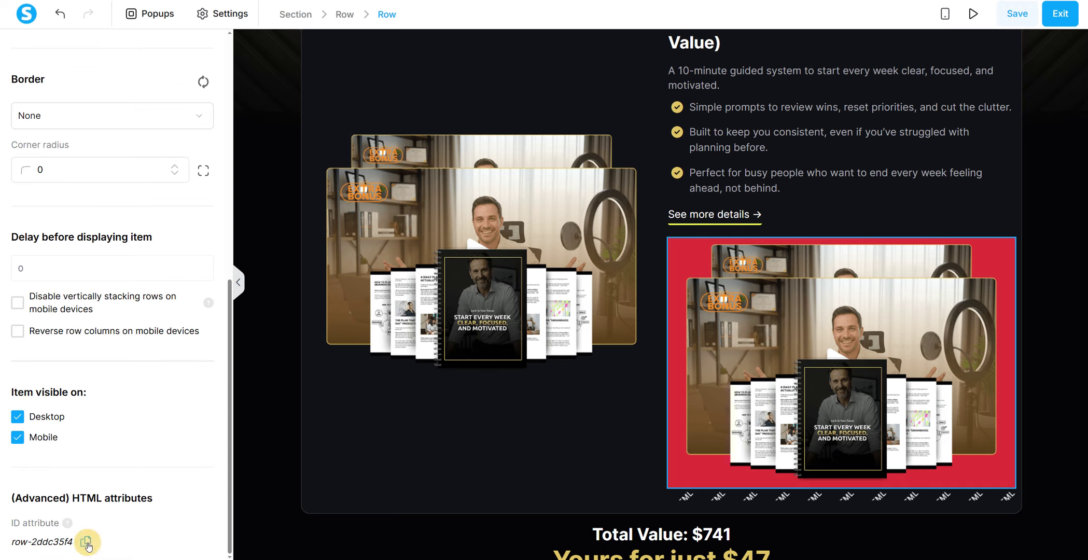
# Replace the contentElementId value in the Raw HTML script with row-2ddc35f4 and save the code
pyautogui.click(769, 496)
pyautogui.click(32, 170)
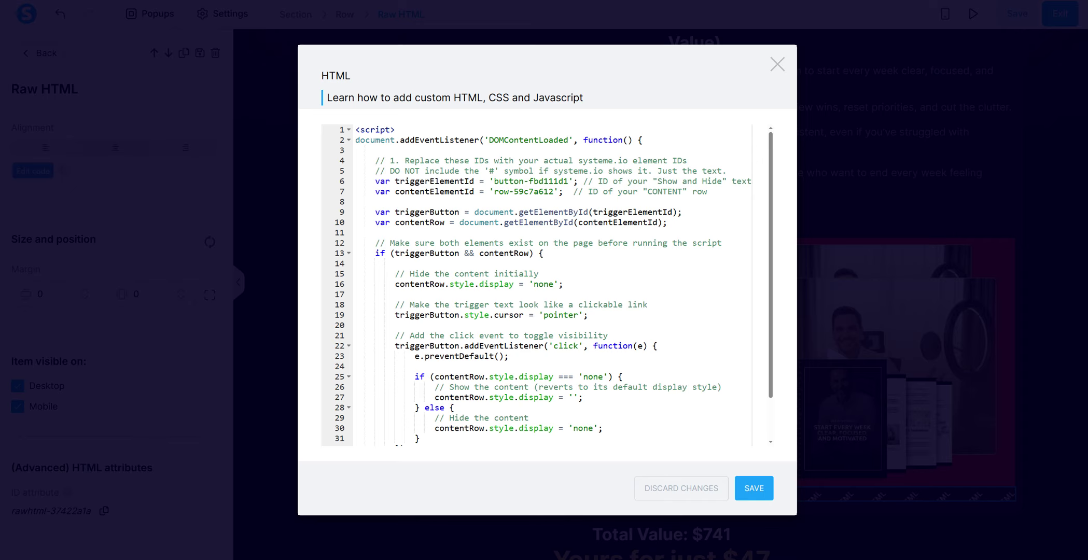
pyautogui.moveTo(493, 191); pyautogui.dragTo(554, 192)
pyautogui.hotkey('ctrl', 'v')
pyautogui.moveTo(648, 191); pyautogui.dragTo(683, 191)
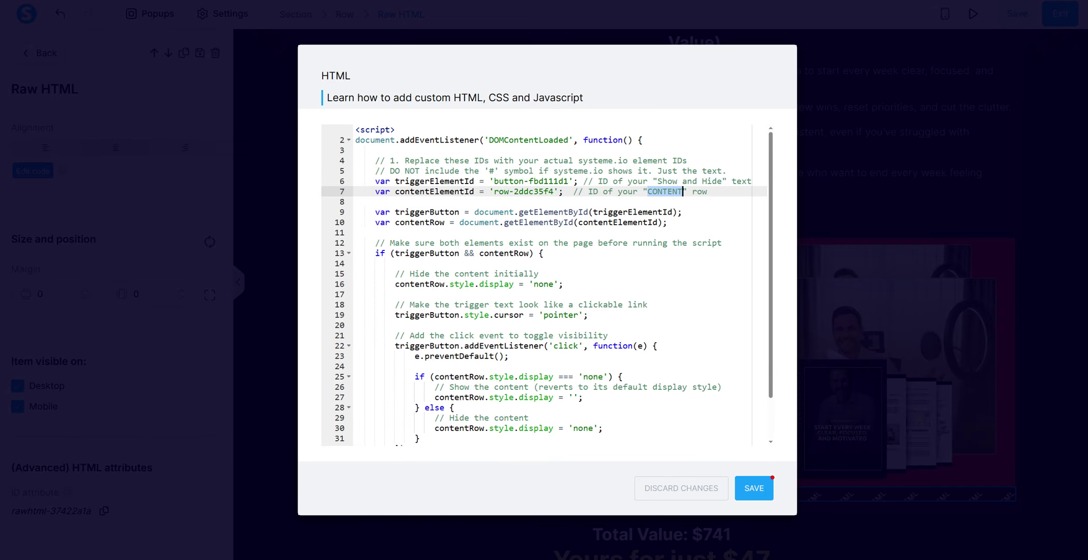
pyautogui.click(756, 490)
# Save the page and open its preview
pyautogui.click(1026, 27)
pyautogui.click(1018, 19)
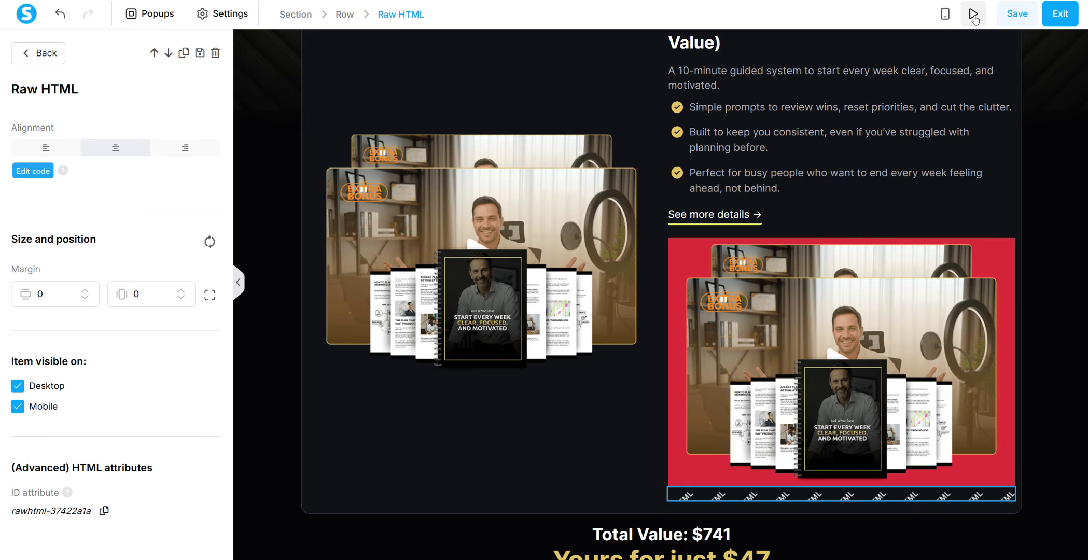
pyautogui.click(974, 19)
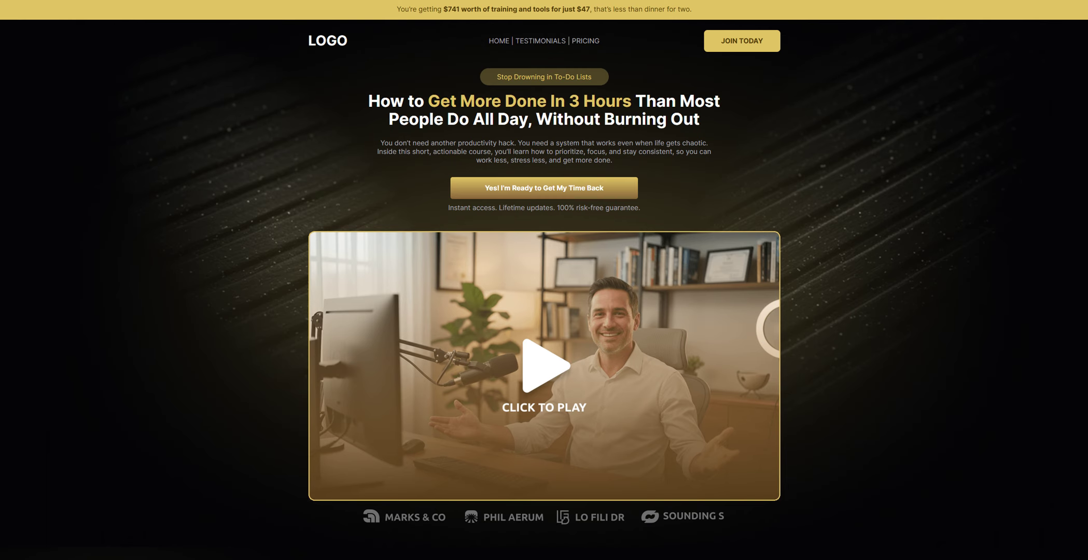
# Test the Bonus #2 "See more details" link in the preview by repeatedly expanding and collapsing its content row
pyautogui.scroll(-20, 669, 295)
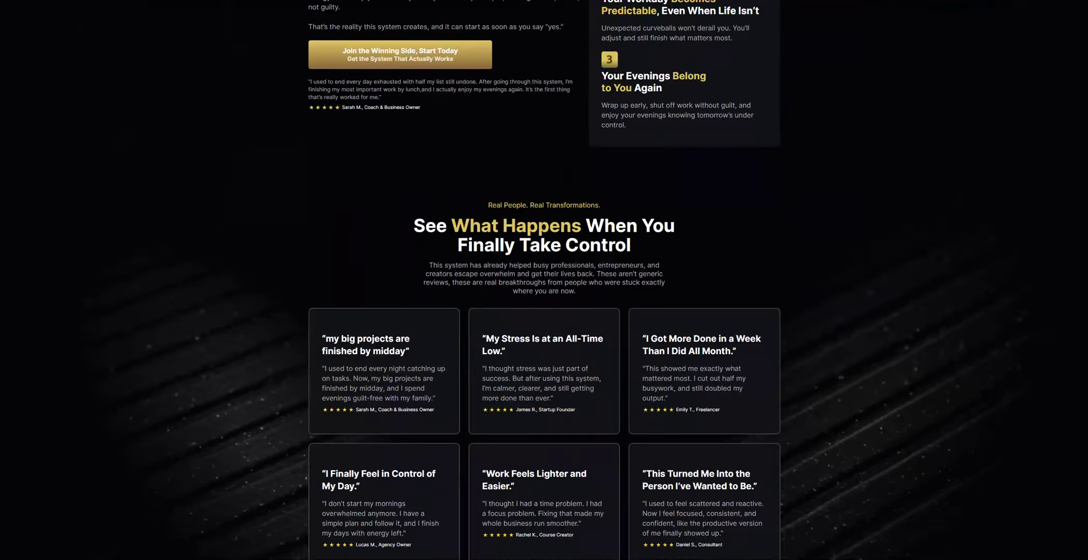
pyautogui.scroll(-10, 668, 294)
pyautogui.scroll(4, 647, 316)
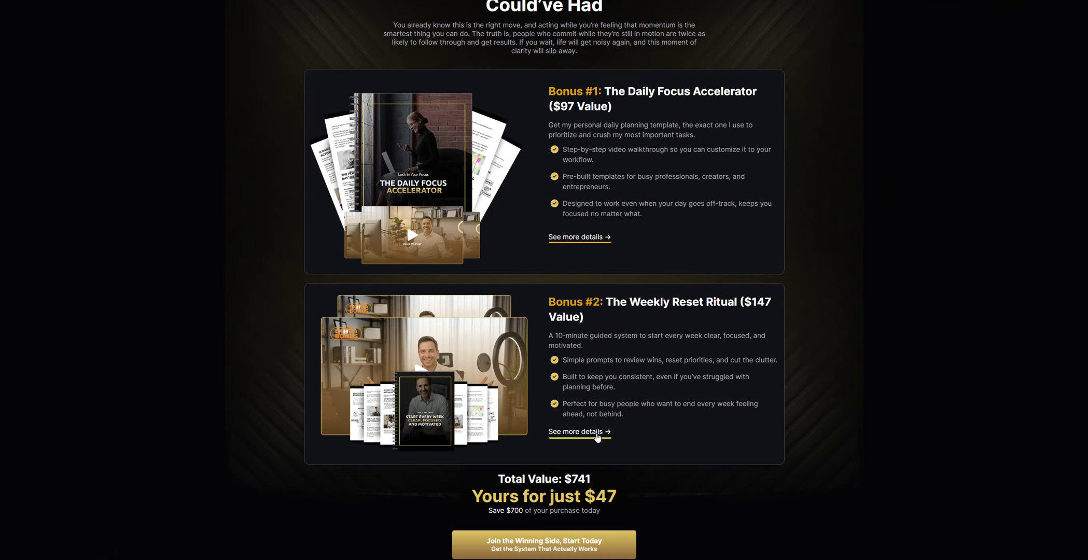
pyautogui.click(577, 439)
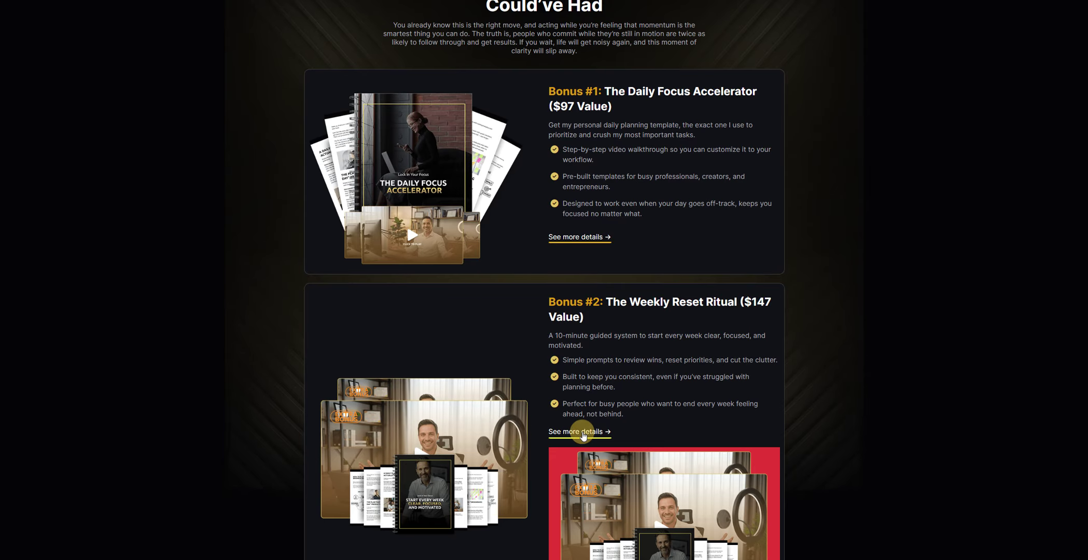
pyautogui.scroll(-3, 586, 373)
pyautogui.click(592, 303)
pyautogui.click(592, 303)
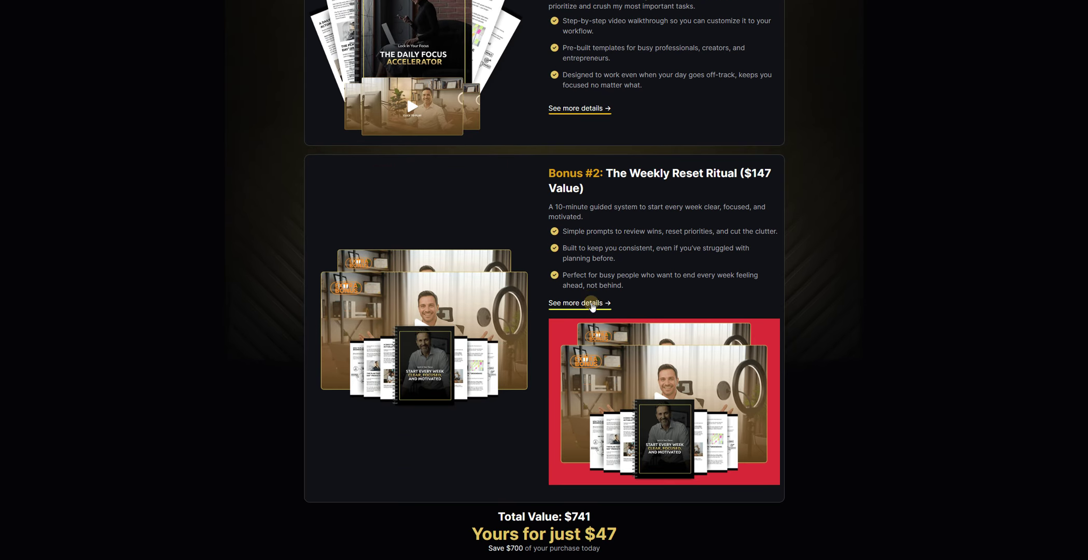
pyautogui.click(591, 303)
pyautogui.click(581, 303)
pyautogui.scroll(3, 596, 278)
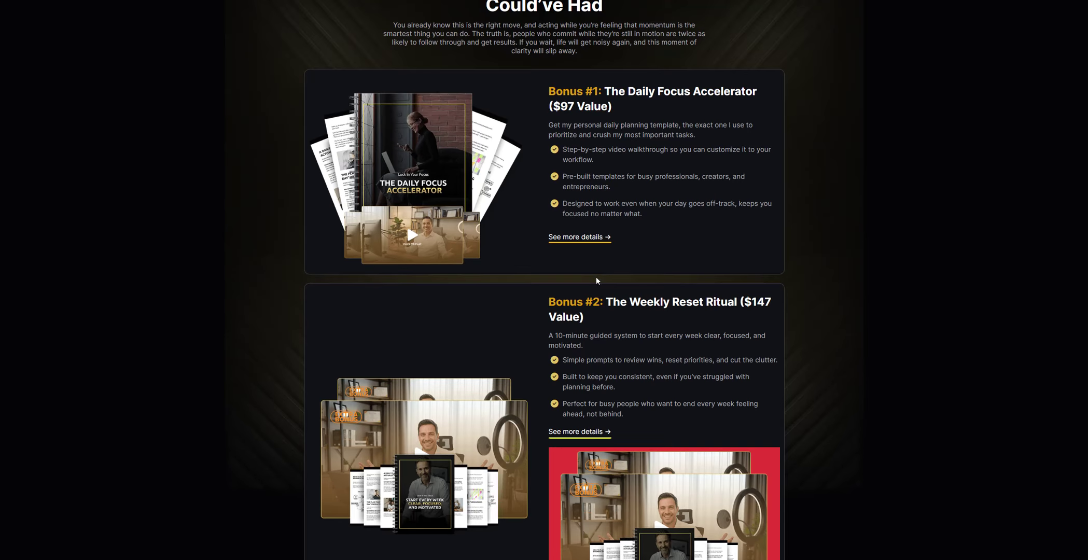
# Compare the "See more details" toggles of Bonus #1 and Bonus #2 with their content areas expanded, and leave the preview
pyautogui.click(583, 239)
pyautogui.click(583, 239)
pyautogui.click(575, 434)
pyautogui.click(575, 433)
pyautogui.click(598, 239)
pyautogui.scroll(-5, 586, 355)
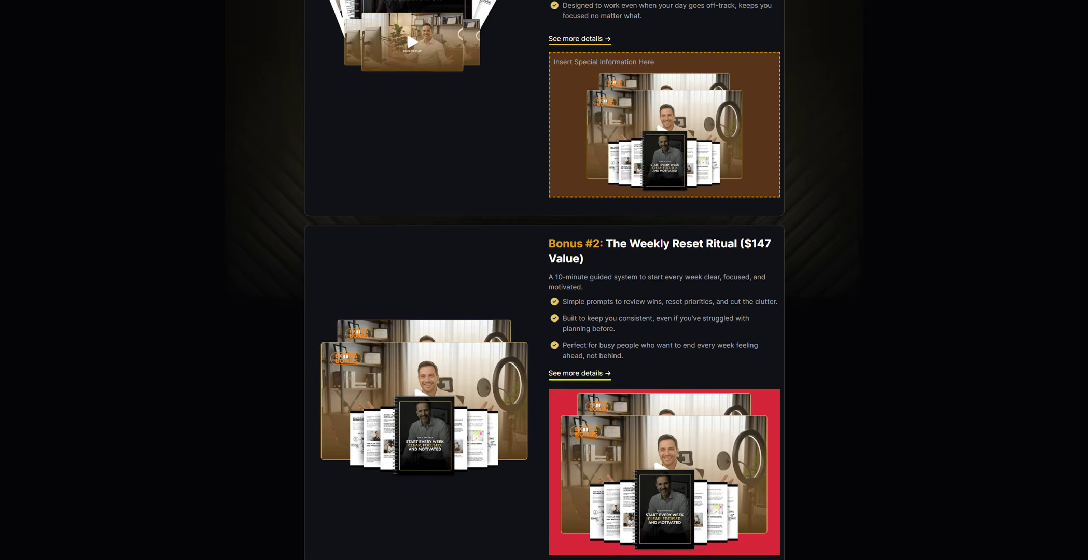
pyautogui.click(585, 354)
pyautogui.click(584, 355)
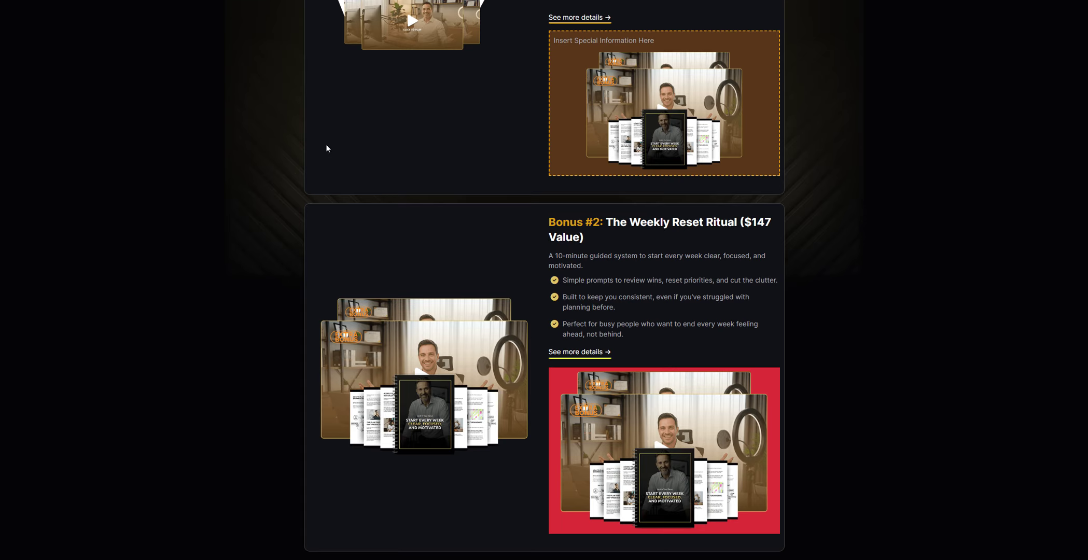
pyautogui.press('Escape')
# Align the image column of the Bonus #2 row to the top
pyautogui.scroll(4, 482, 219)
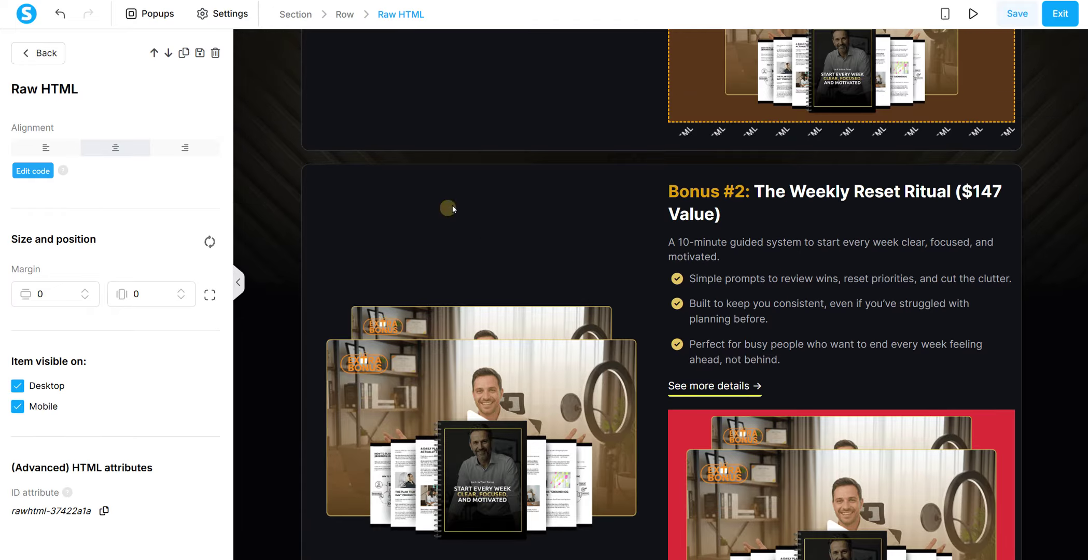
pyautogui.click(394, 192)
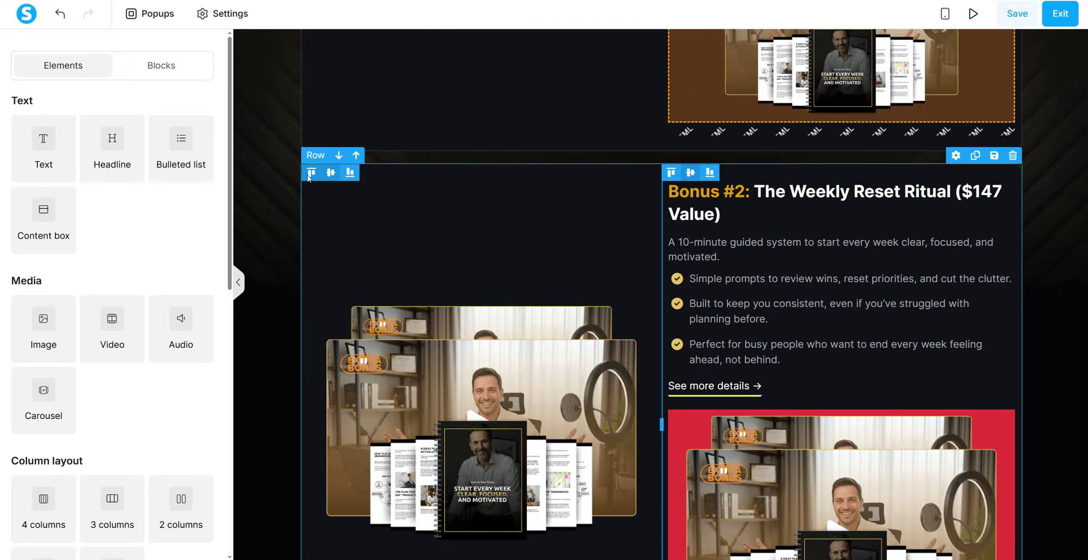
pyautogui.click(311, 174)
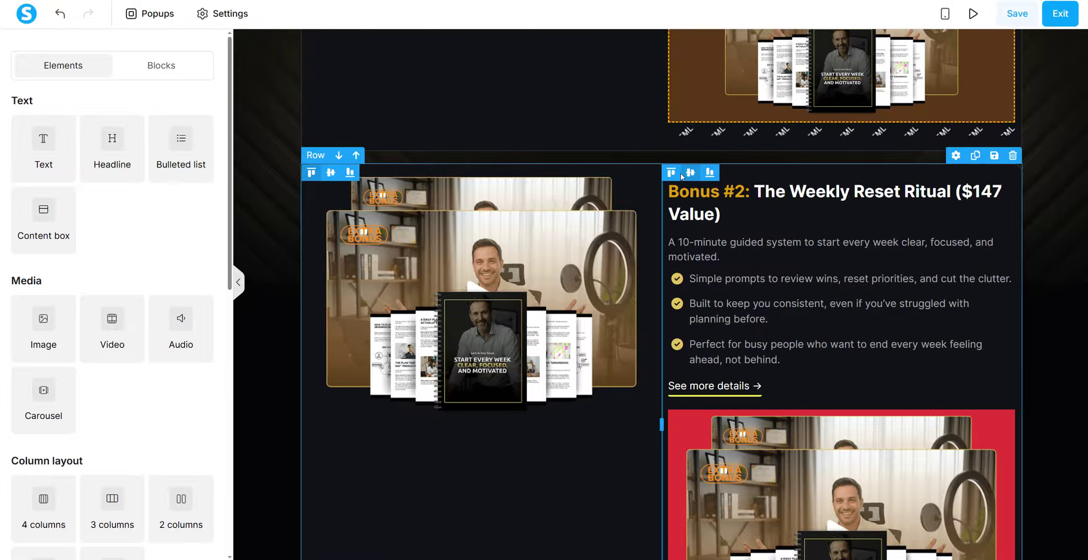
# Save the page and reopen its preview to check the Bonus #2 section
pyautogui.click(1014, 16)
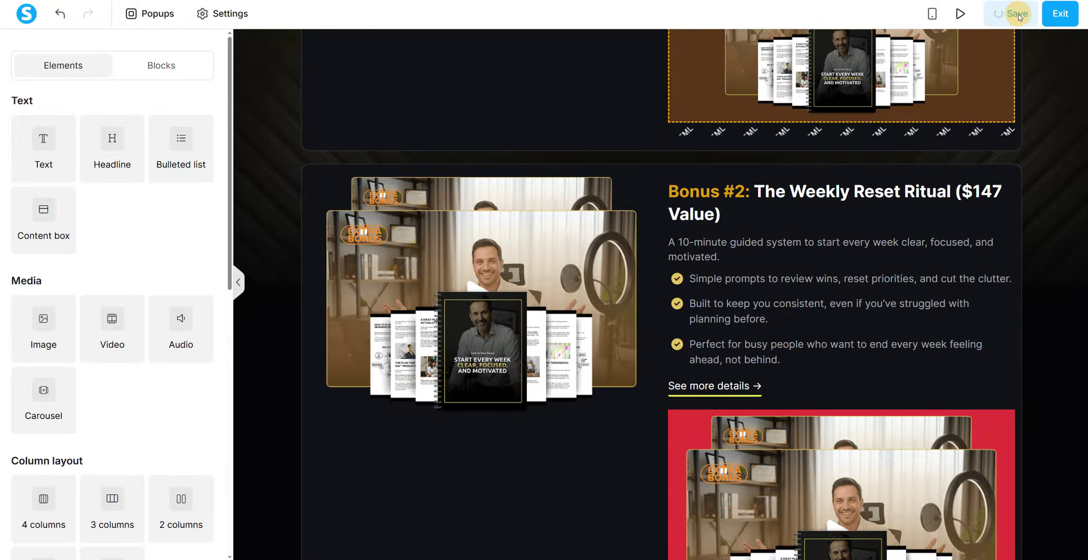
pyautogui.click(968, 19)
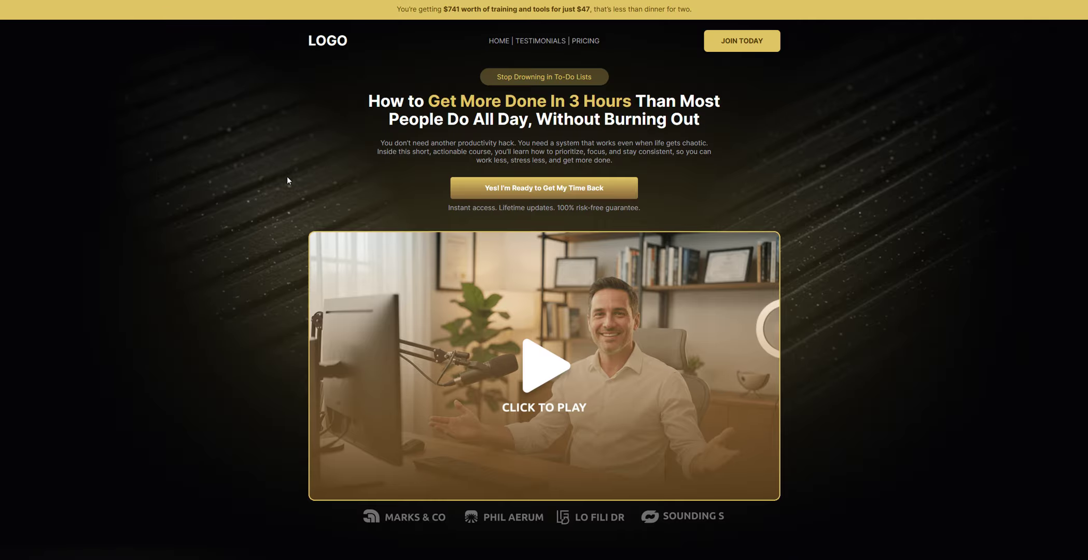
pyautogui.scroll(-20, 870, 119)
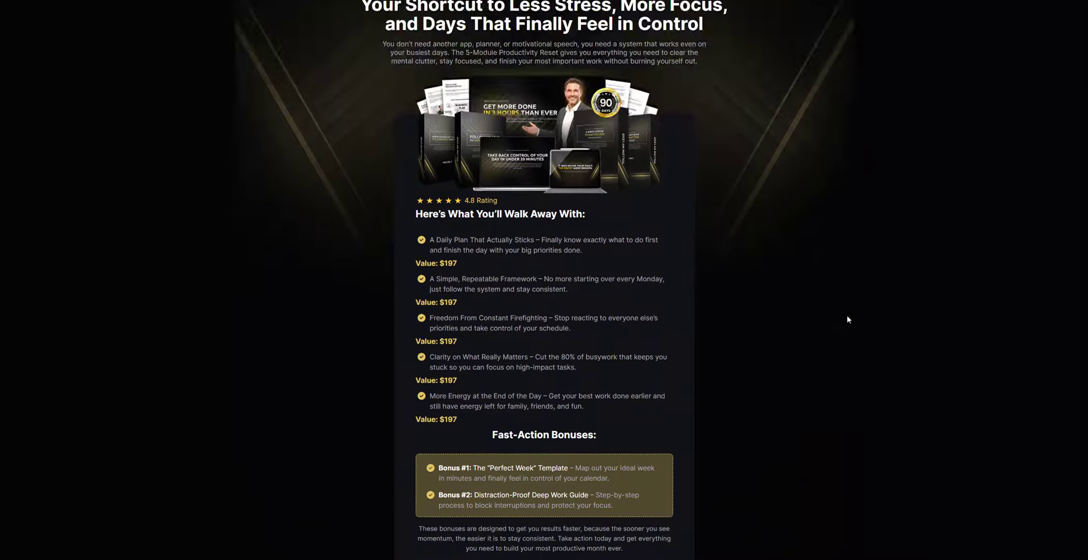